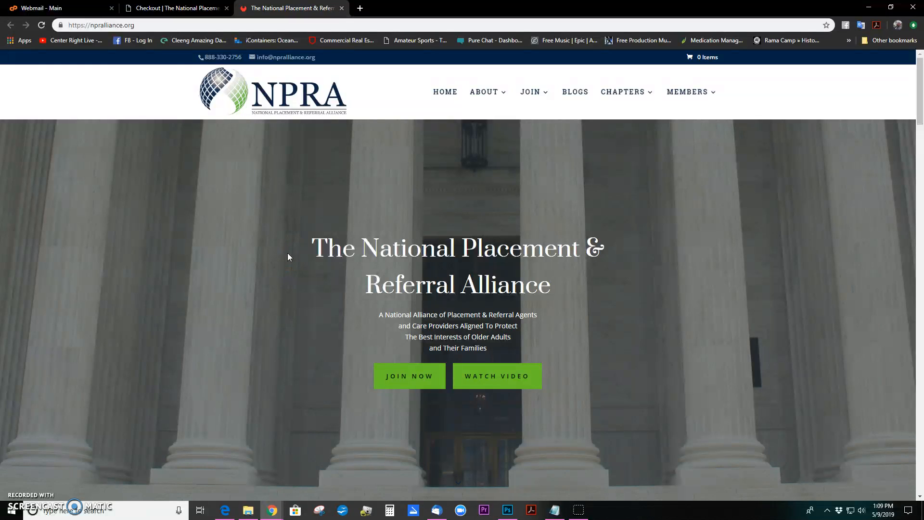
Check the NPRA emails in the webmail inbox, then look at the NPRA homepage's Members menu
left_click(70, 11)
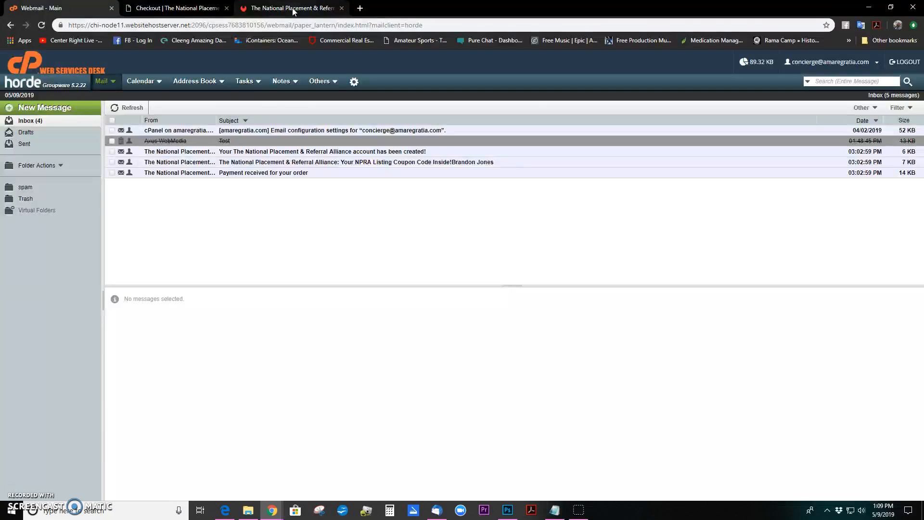
left_click(292, 9)
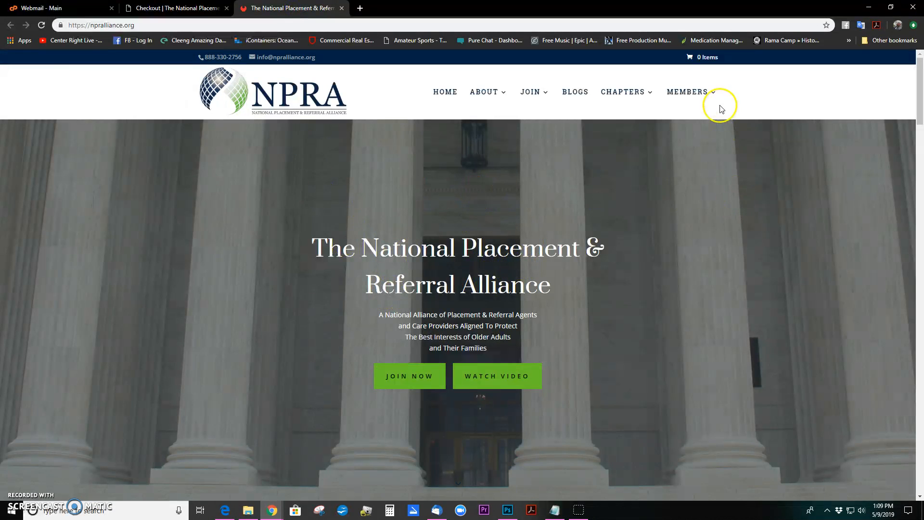
mouse_move(704, 96)
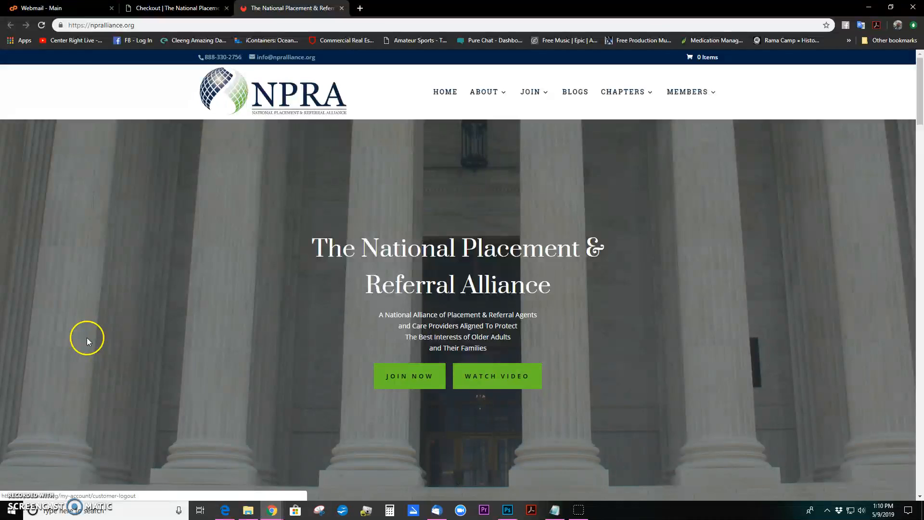
Open the $349.99 NPRA listing coupon email in its HTML view and highlight the coupon code
left_click(83, 13)
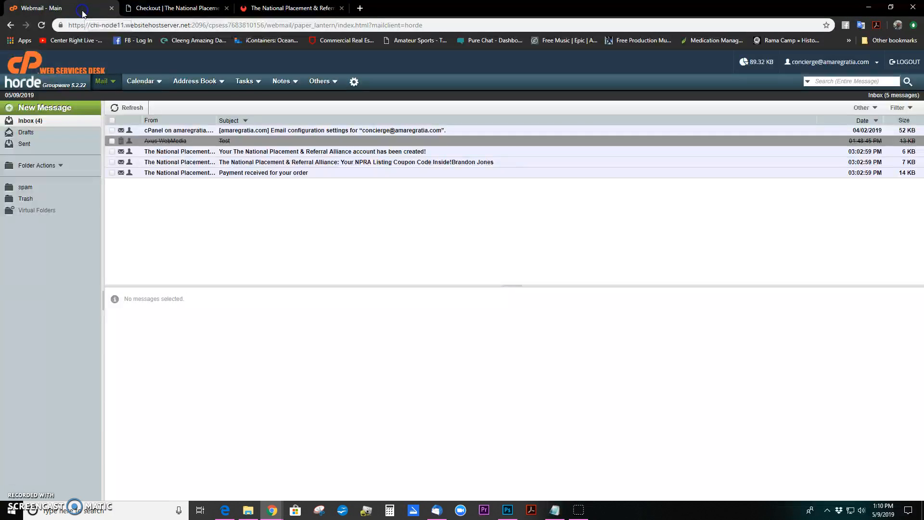
left_click(336, 163)
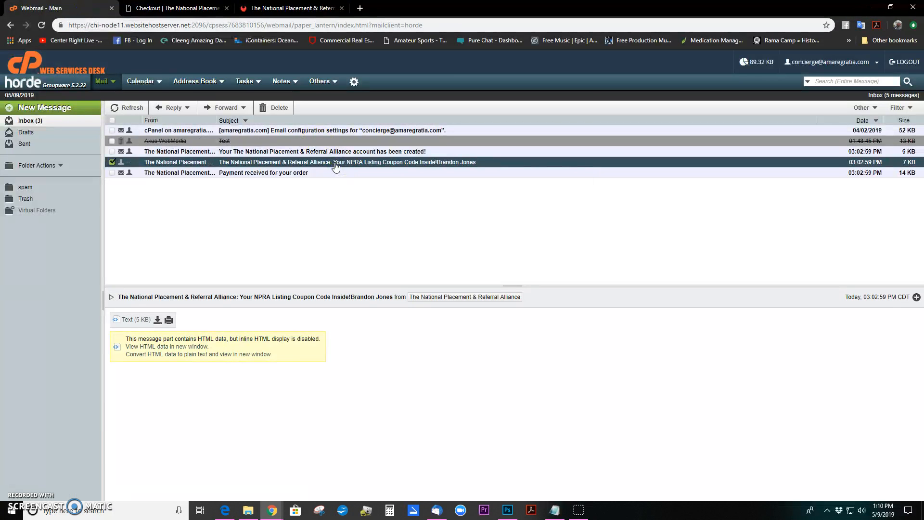
left_click(167, 348)
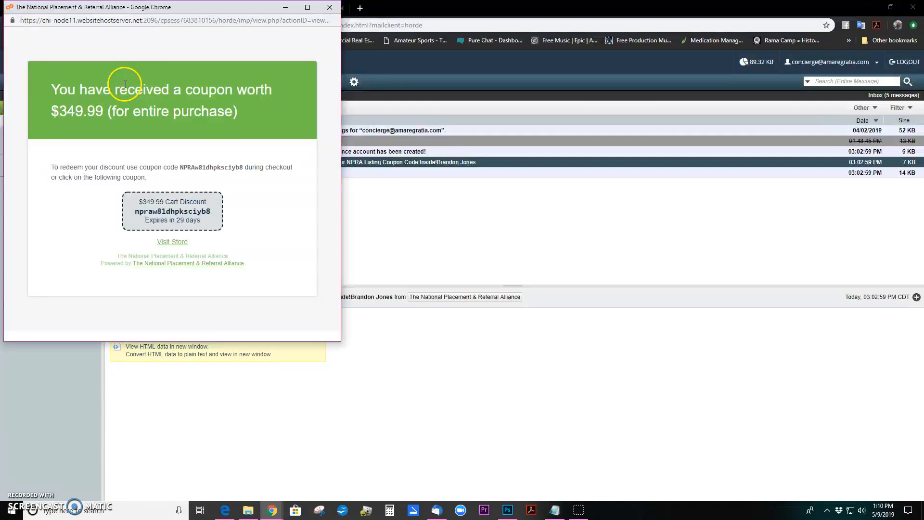
left_click_drag(181, 167, 243, 165)
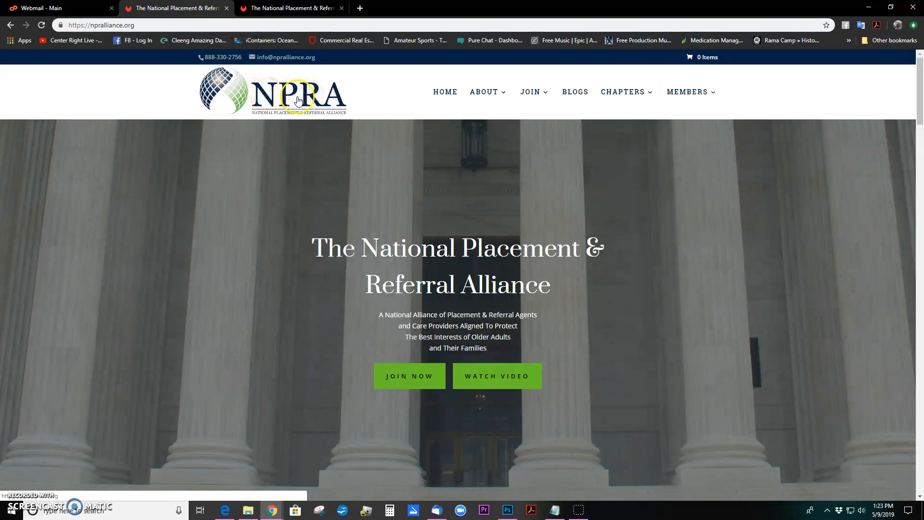
Go to Members > Add Your Listing and choose the Affiliate Member Annually level at $349.99
left_click(694, 93)
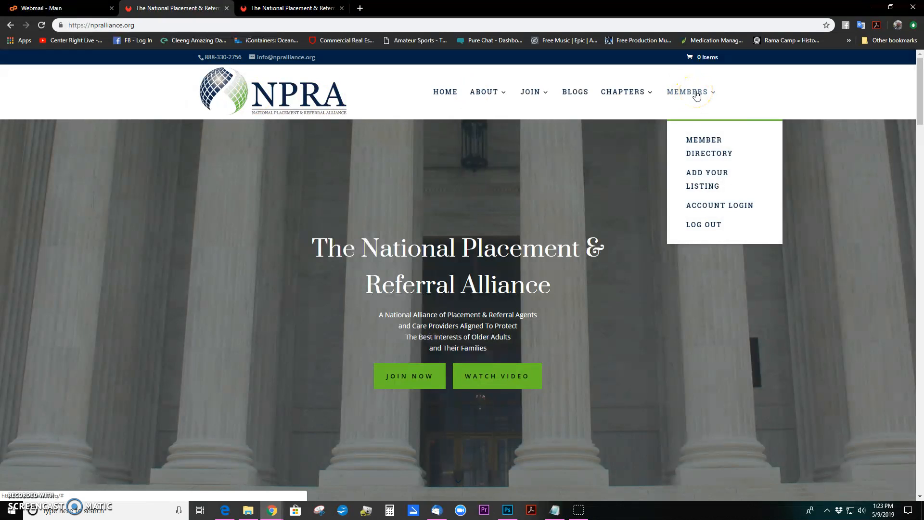
left_click(717, 178)
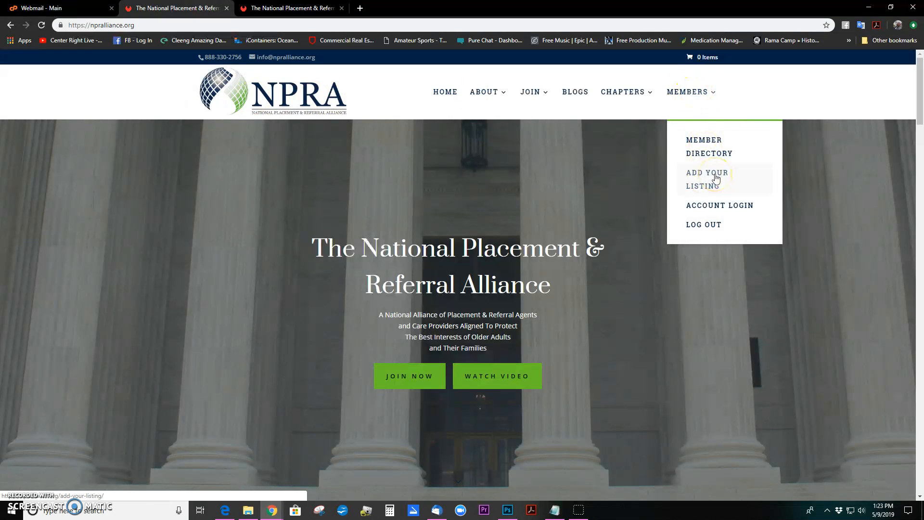
left_click(717, 178)
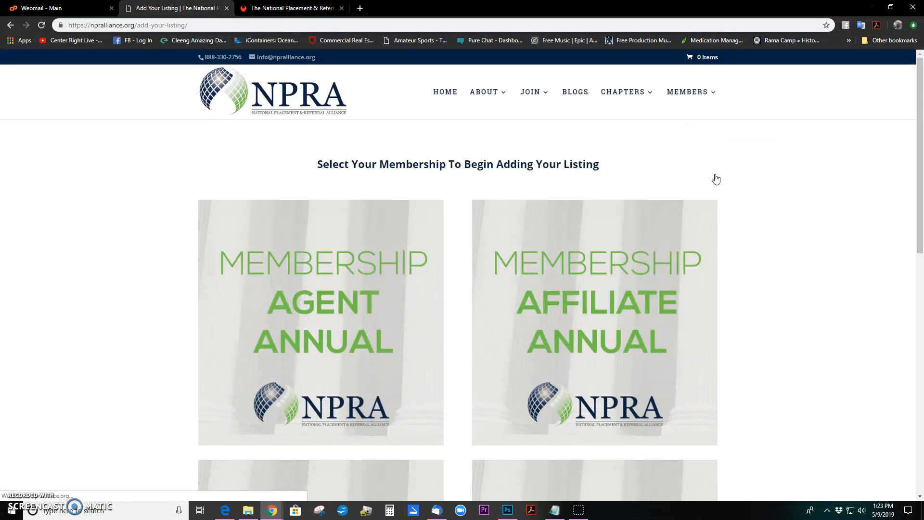
left_click(195, 282)
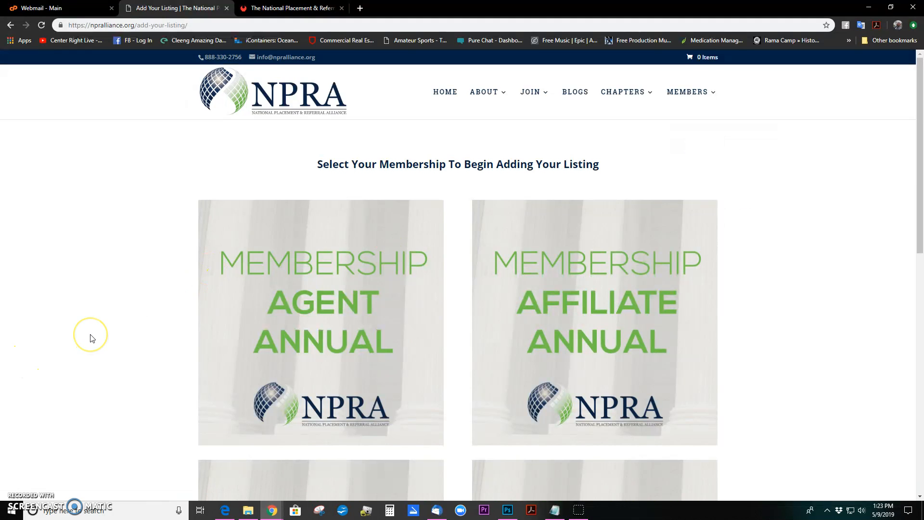
scroll(91, 337, "down", 1)
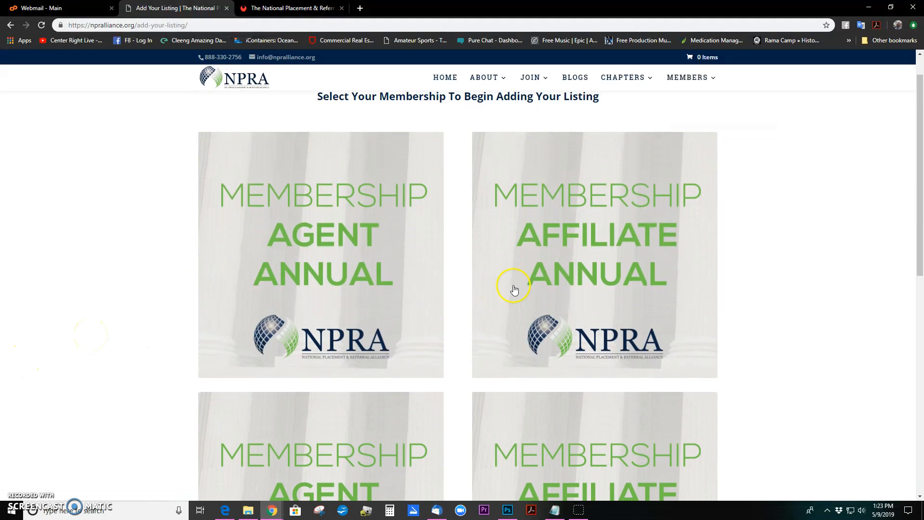
left_click(603, 253)
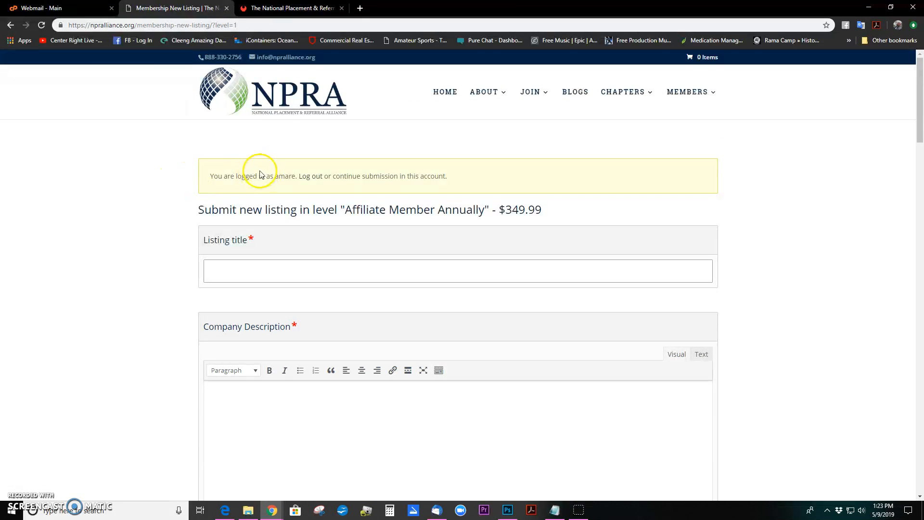
left_click_drag(210, 176, 295, 176)
left_click(178, 181)
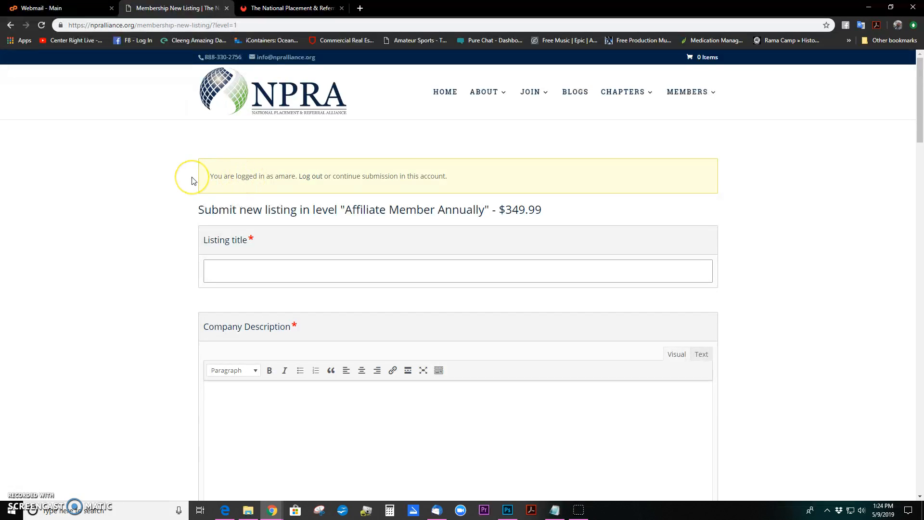
left_click(182, 175)
left_click(405, 166)
mouse_move(258, 514)
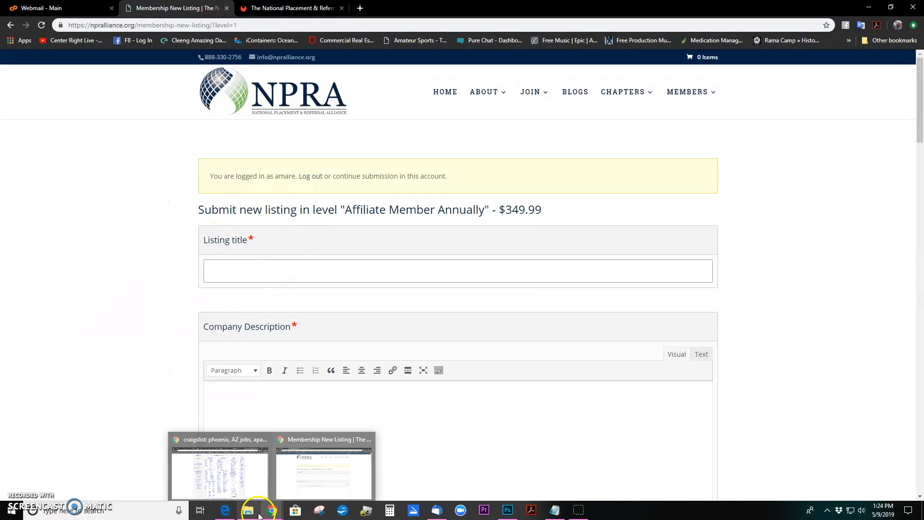
Copy 'Amare & Gratia Smart Senior Living' from companyInfo.txt into the Listing title field
left_click(555, 511)
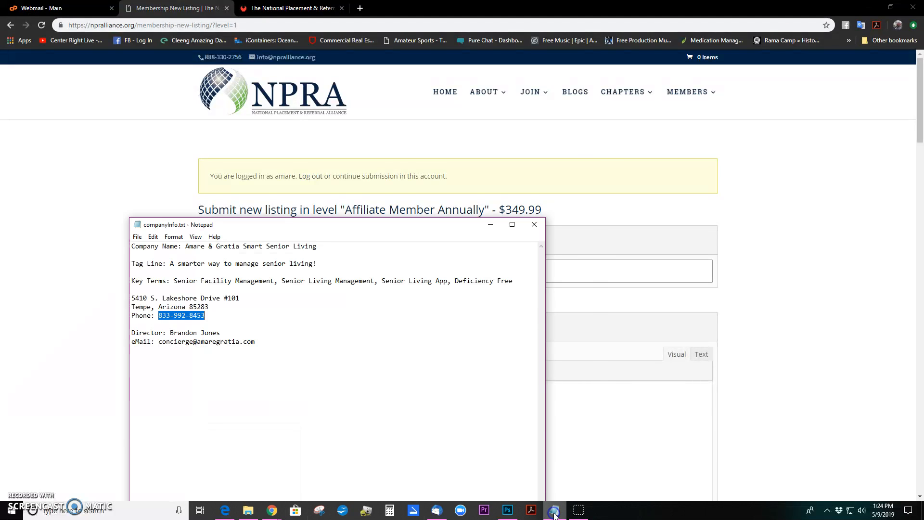
left_click(184, 247)
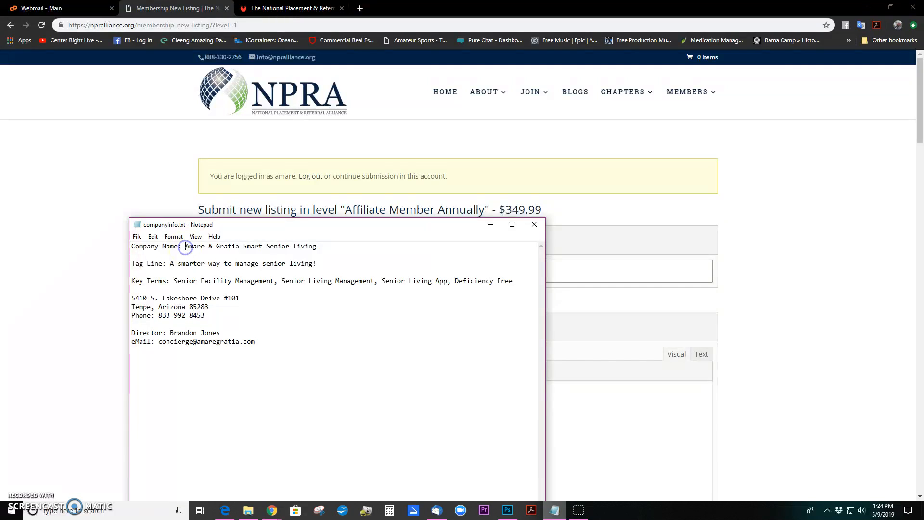
left_click_drag(186, 247, 324, 247)
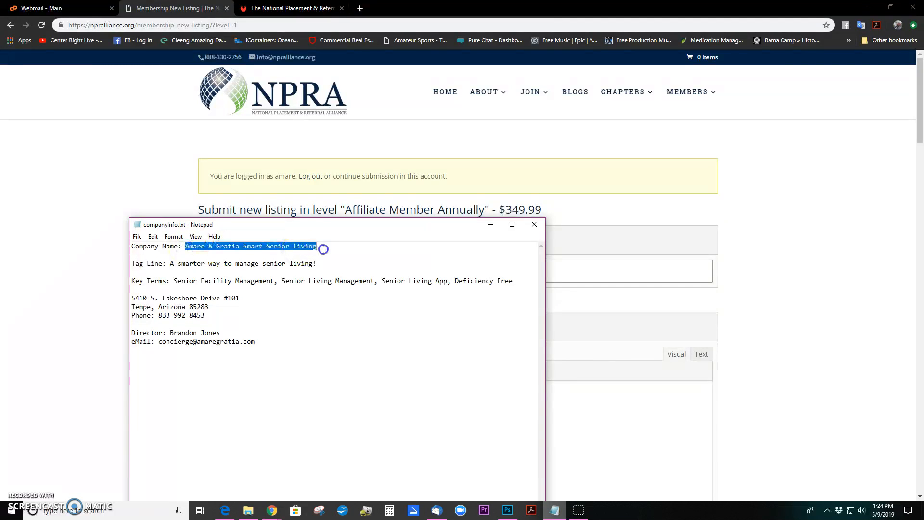
right_click(281, 247)
left_click(303, 276)
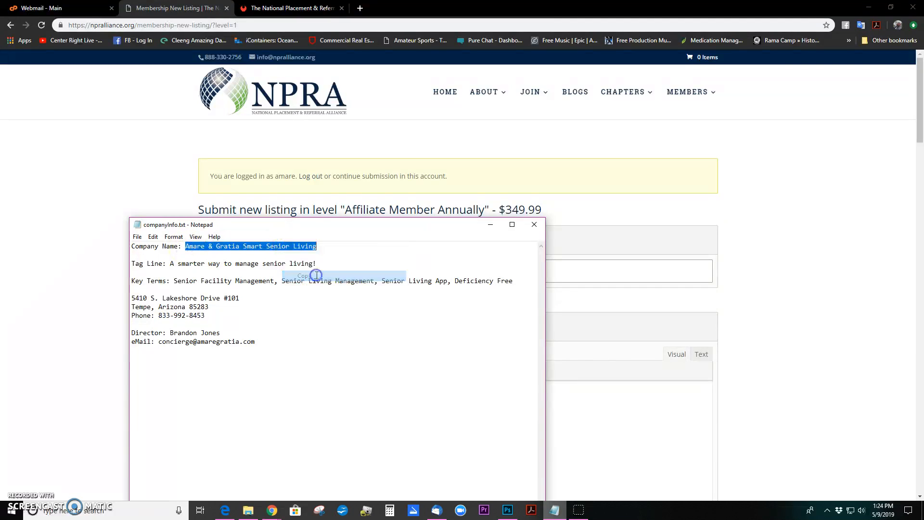
left_click(598, 273)
right_click(345, 270)
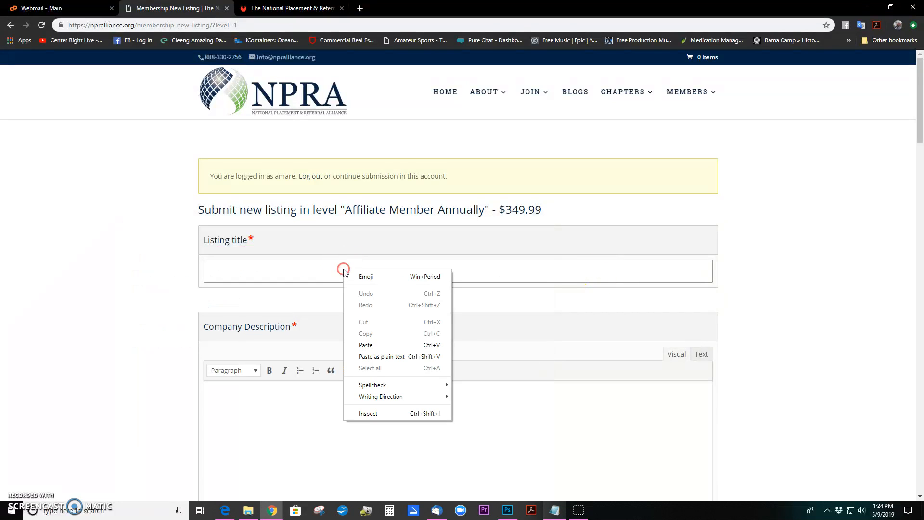
left_click(366, 342)
left_click(160, 277)
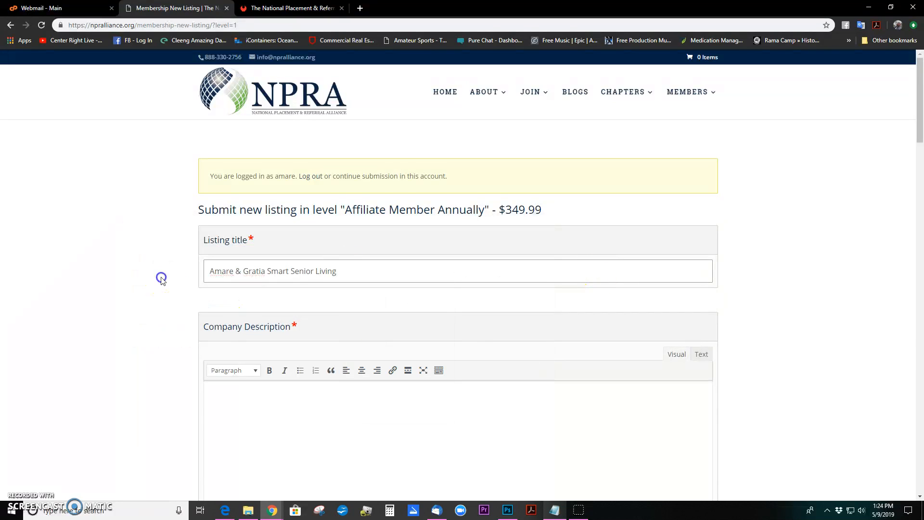
scroll(166, 273, "down", 2)
scroll(168, 272, "down", 1)
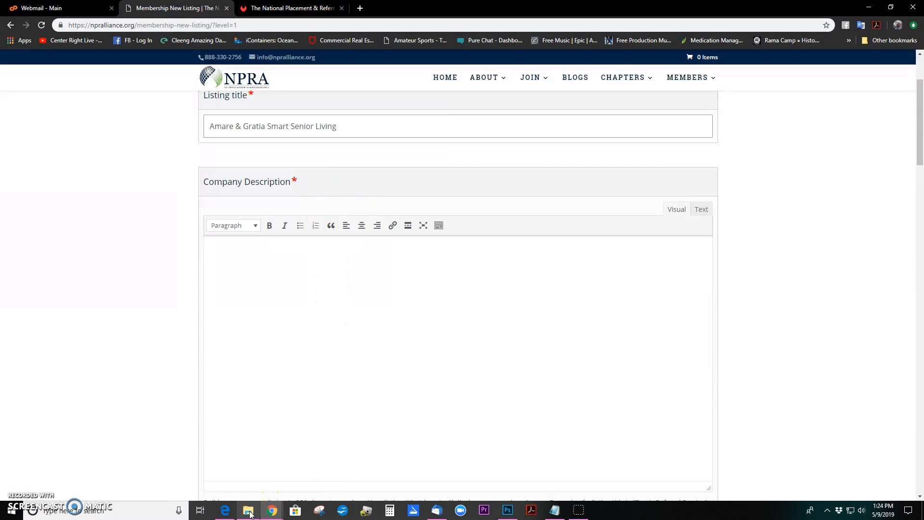
Copy the elevator pitch text from elevatorPitch.txt in the Branding Package folder
left_click(556, 510)
left_click(248, 510)
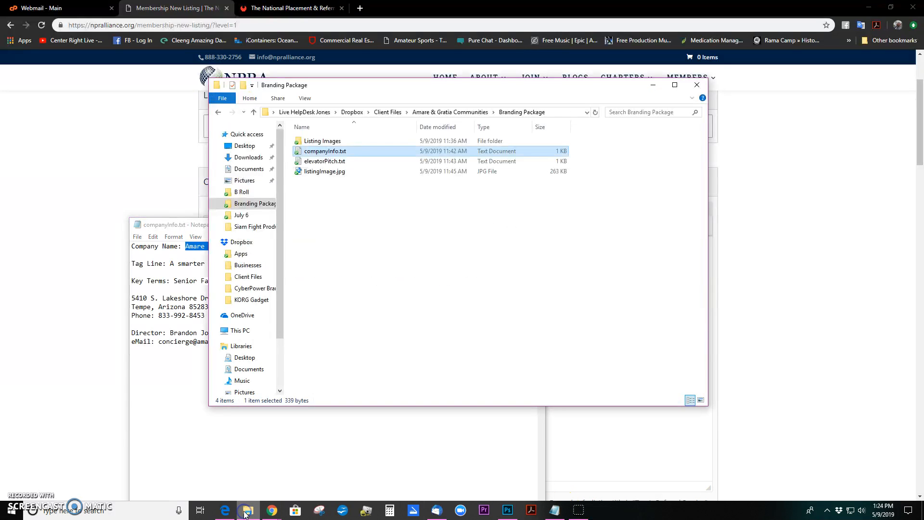
double_click(325, 161)
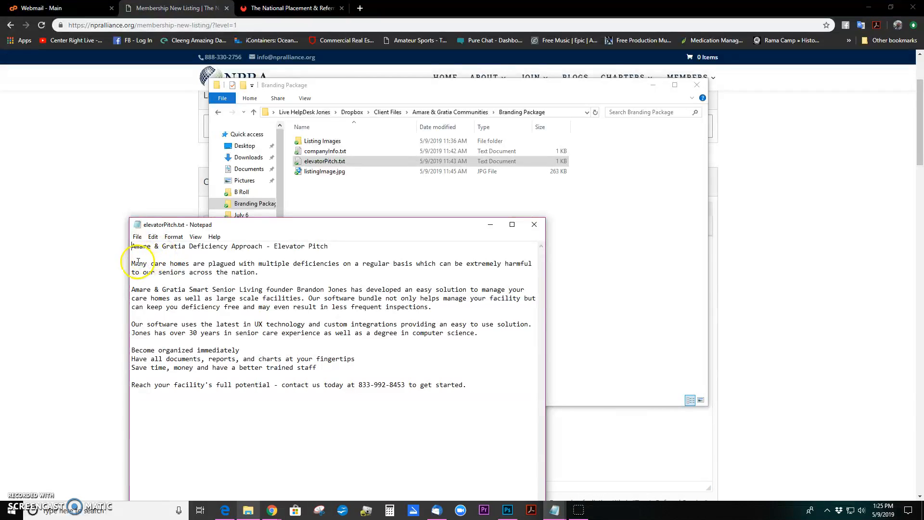
left_click_drag(132, 263, 493, 388)
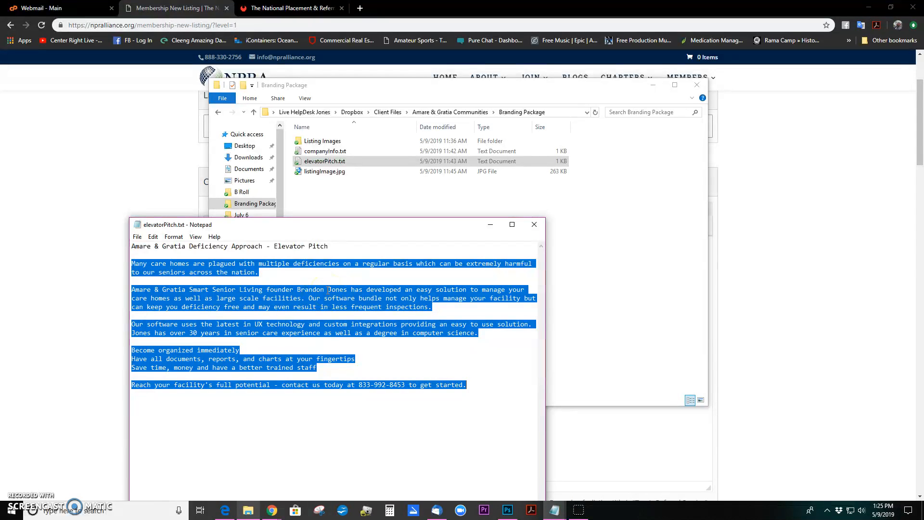
right_click(329, 290)
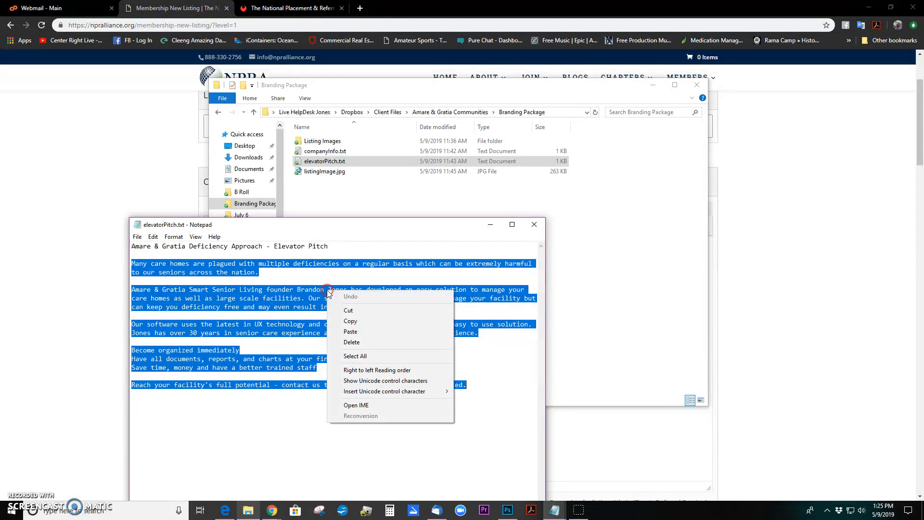
left_click(346, 319)
Paste the elevator pitch into the listing's Company Description editor
left_click(149, 168)
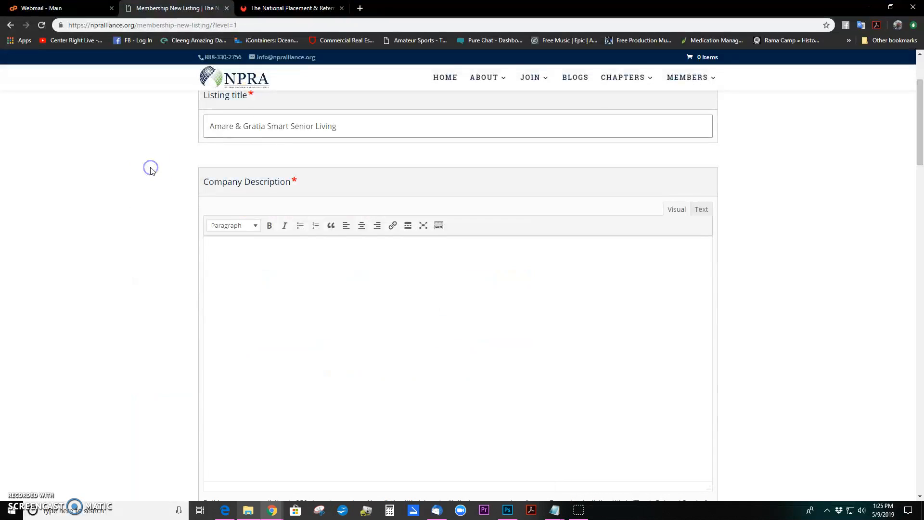
right_click(297, 278)
left_click(265, 307)
right_click(274, 293)
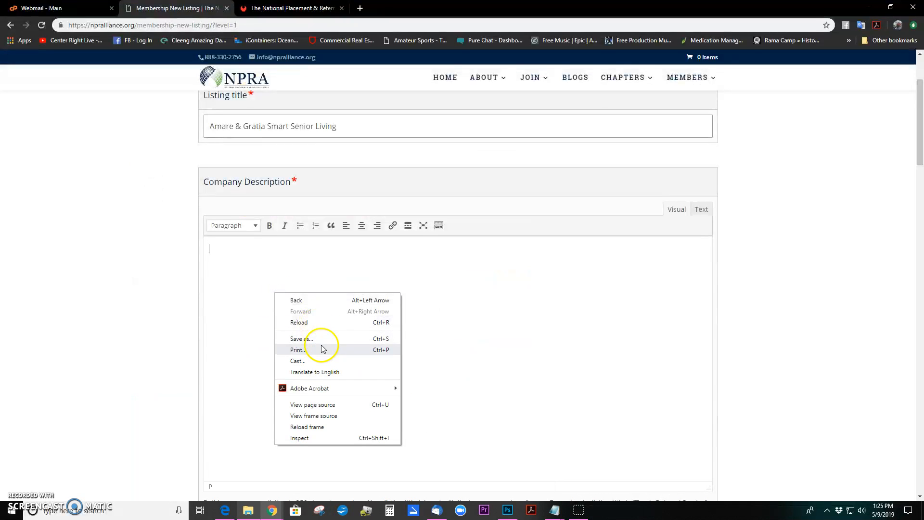
left_click(268, 249)
key("ctrl+v")
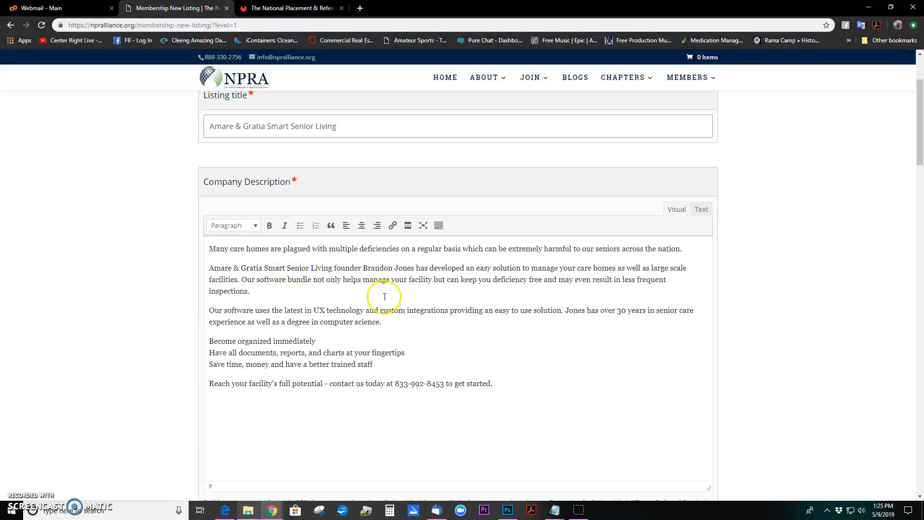
Scroll down to the Categories list and tick Technology for the listing
scroll(447, 343, "down", 3)
scroll(420, 262, "down", 3)
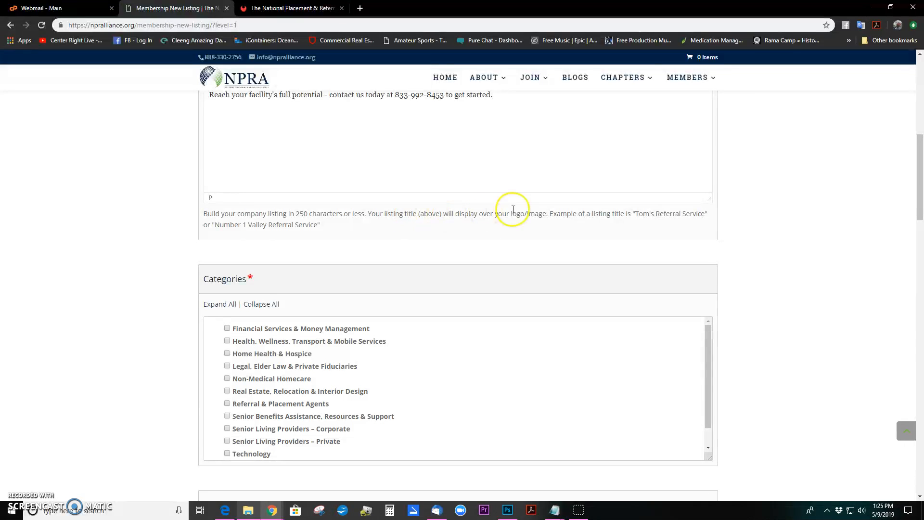
left_click_drag(486, 213, 564, 216)
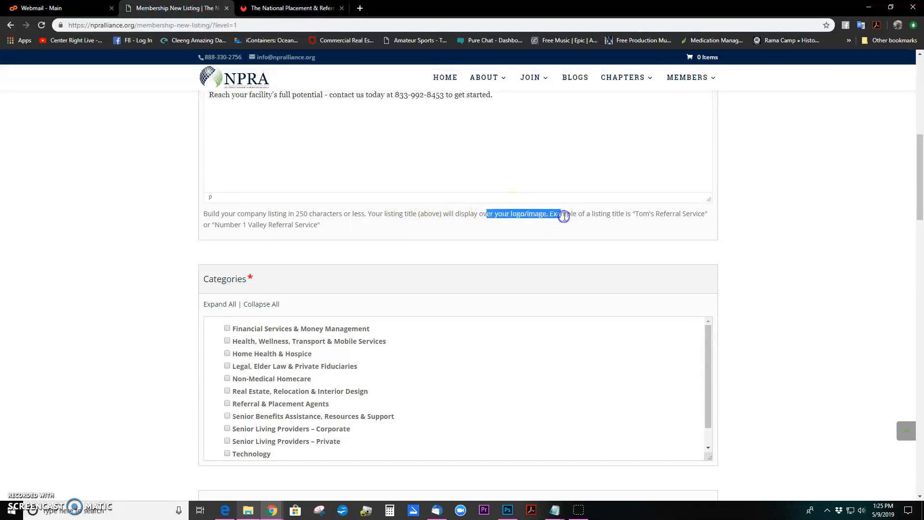
left_click(489, 215)
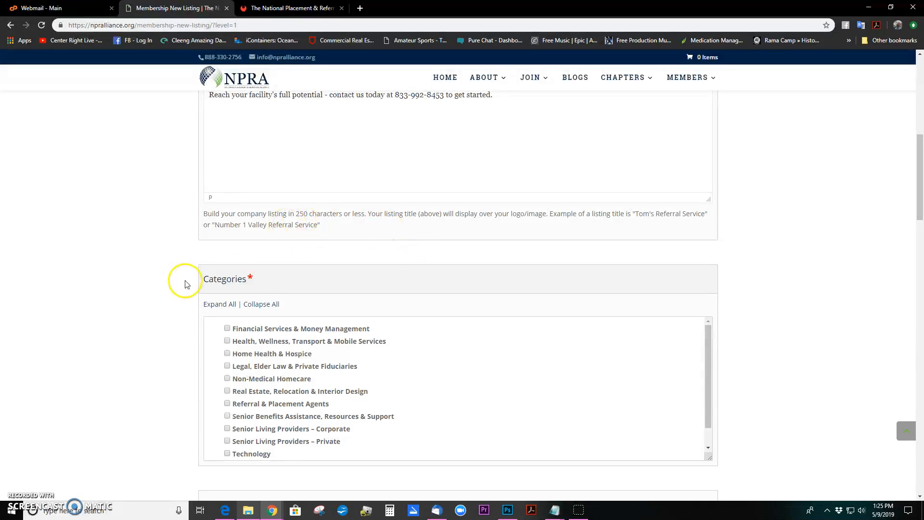
scroll(217, 298, "down", 2)
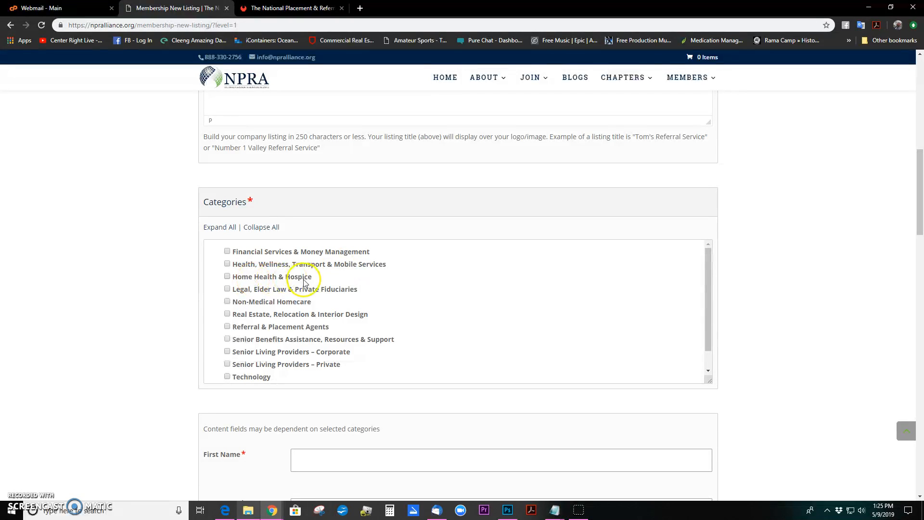
scroll(344, 298, "down", 1)
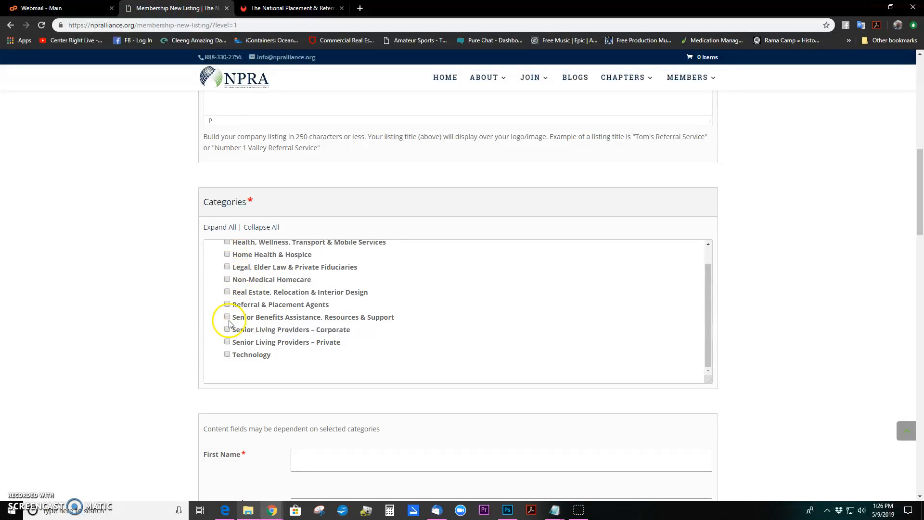
left_click(227, 355)
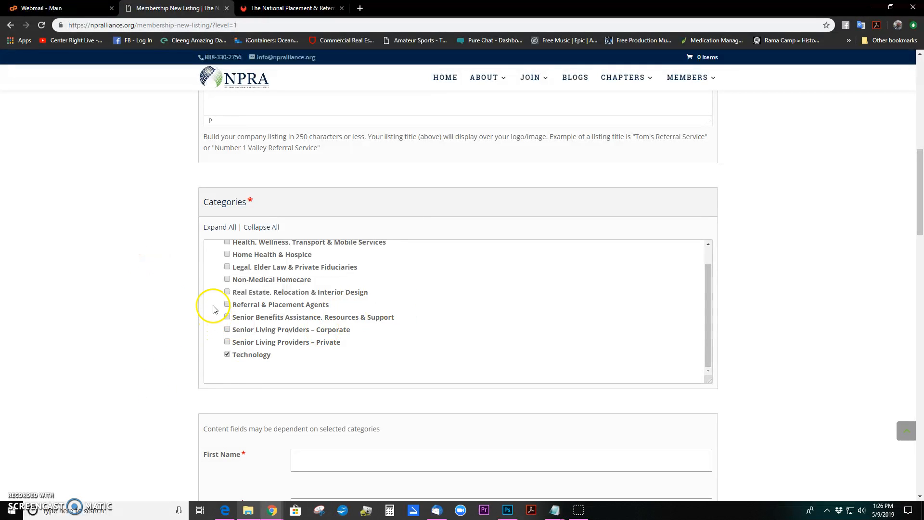
scroll(177, 290, "down", 4)
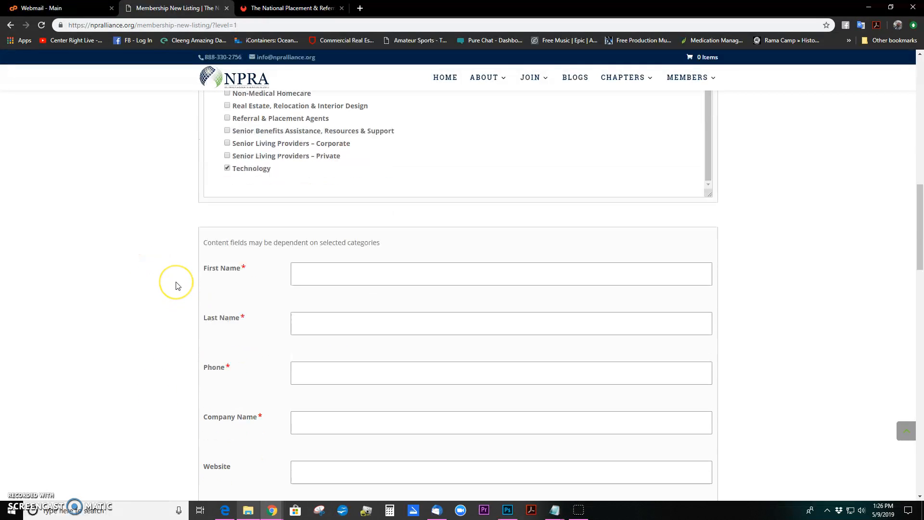
Enter the contact's first and last name on the listing form
scroll(162, 266, "down", 2)
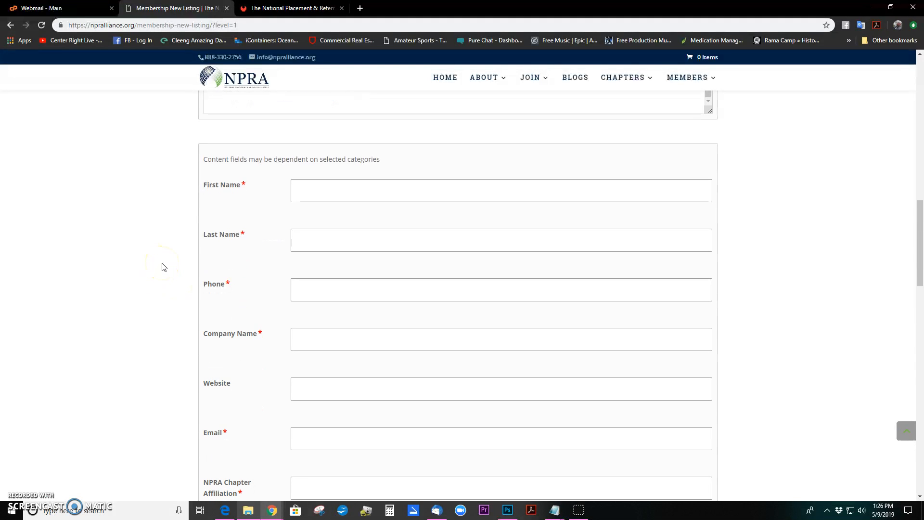
left_click(382, 193)
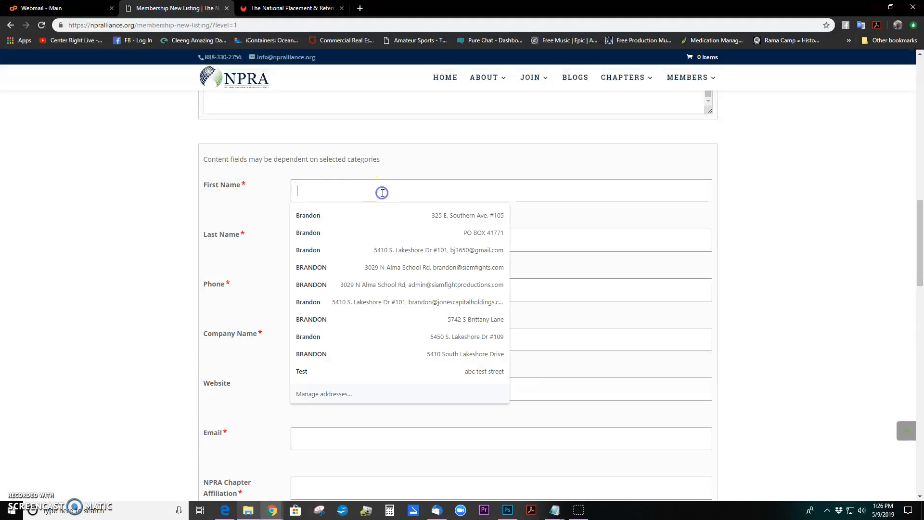
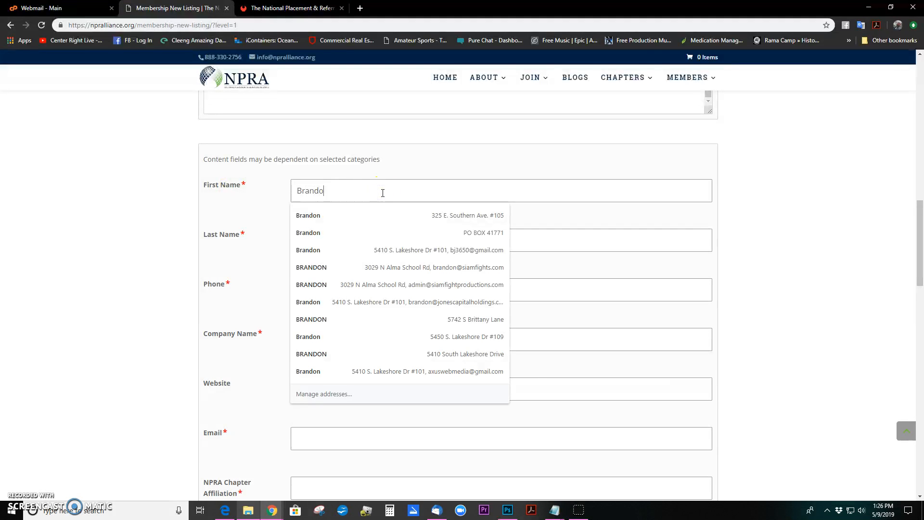
left_click(260, 210)
left_click(331, 238)
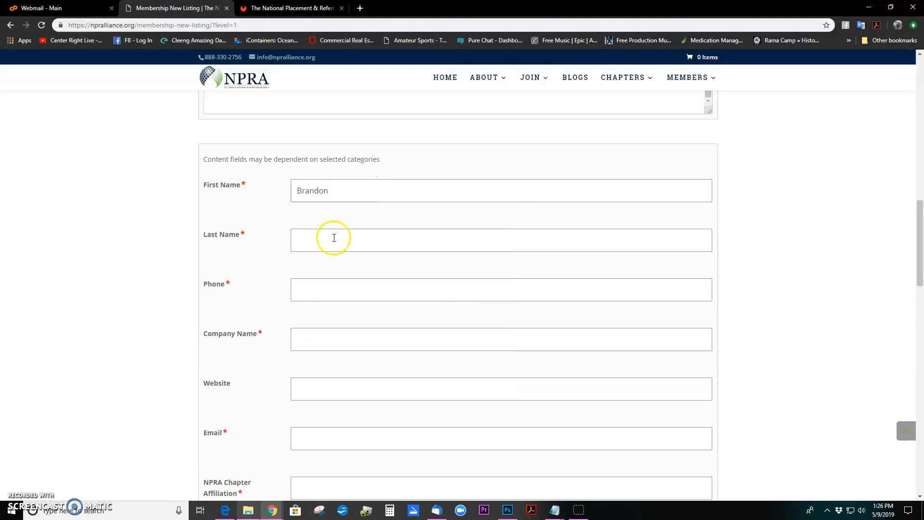
left_click(250, 269)
Fill the Phone field with the phone number copied from companyInfo.txt
left_click(371, 288)
left_click(370, 287)
type("833-")
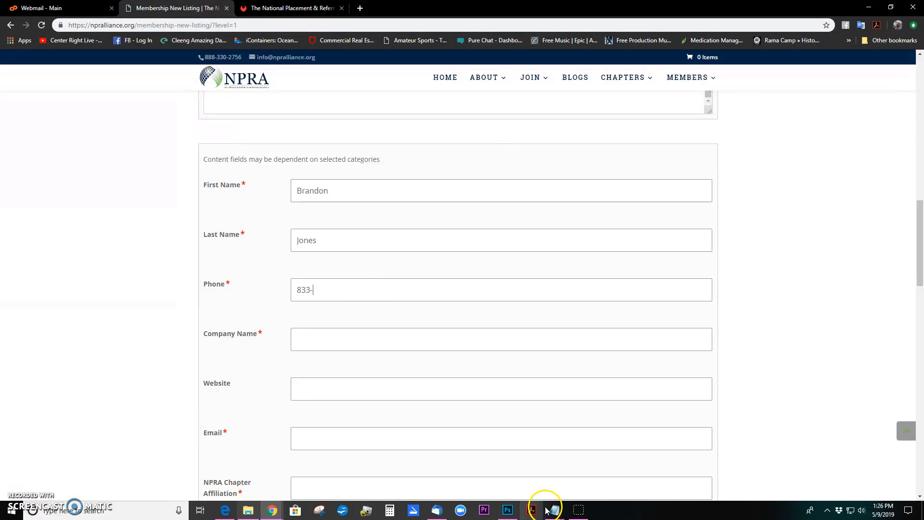
mouse_move(554, 509)
left_click(531, 441)
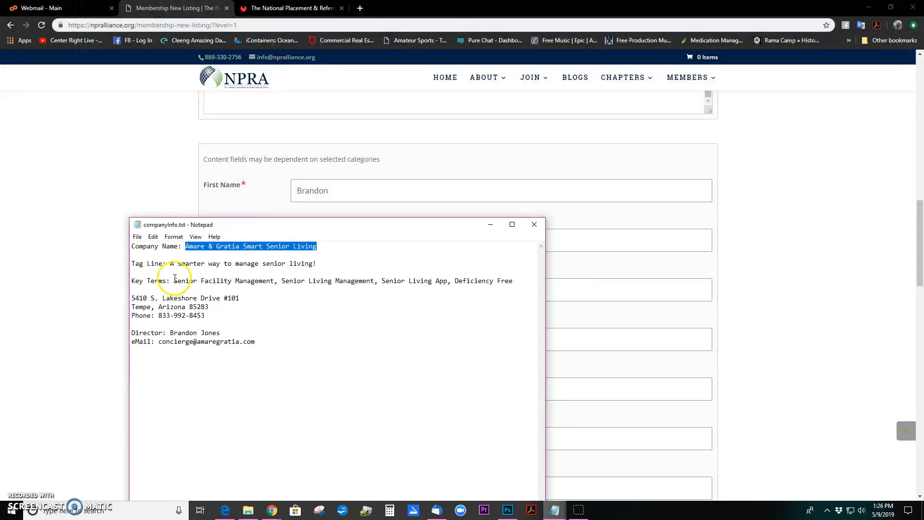
left_click_drag(159, 316, 227, 314)
key("ctrl+c")
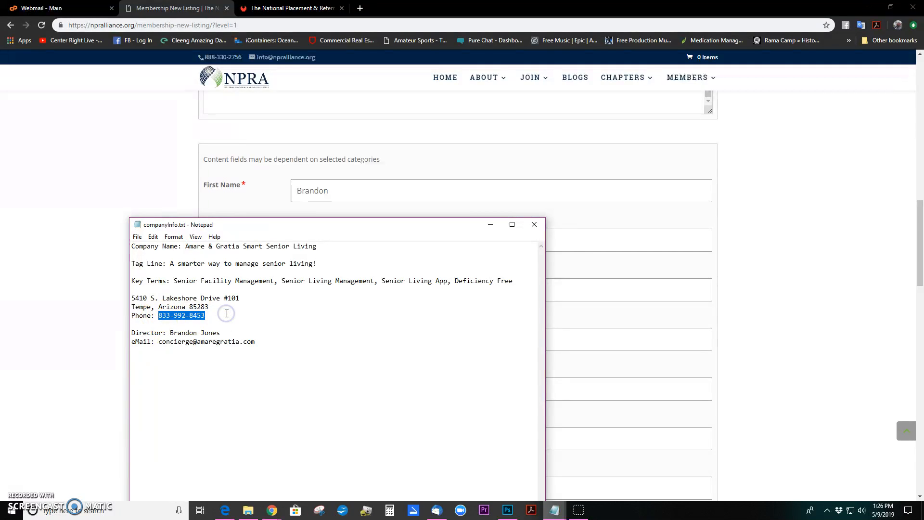
left_click(100, 311)
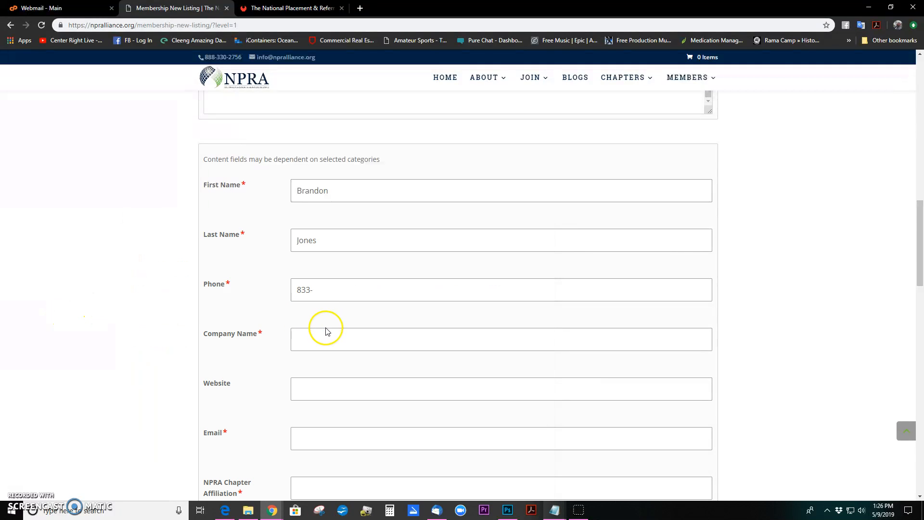
double_click(336, 290)
key("ctrl+v")
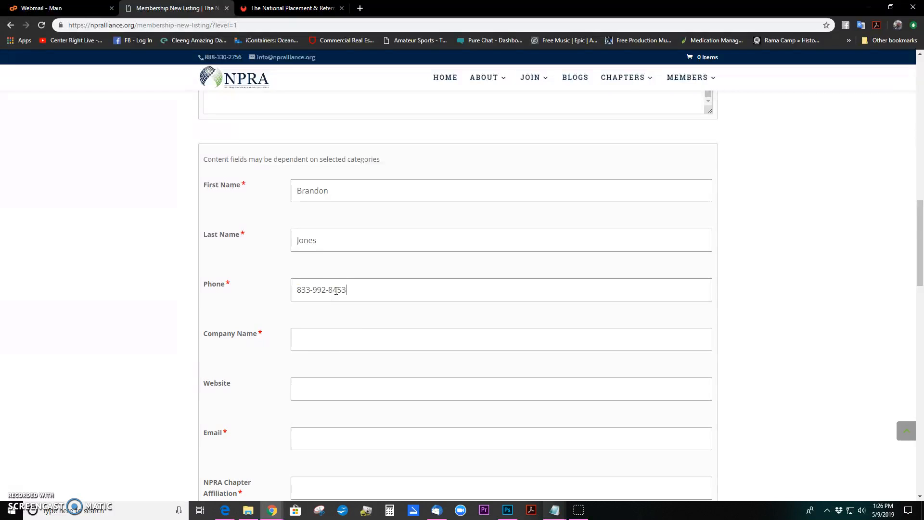
Type 'Amare & Gratia Smart Senior Living' into the Company Name field
left_click(359, 334)
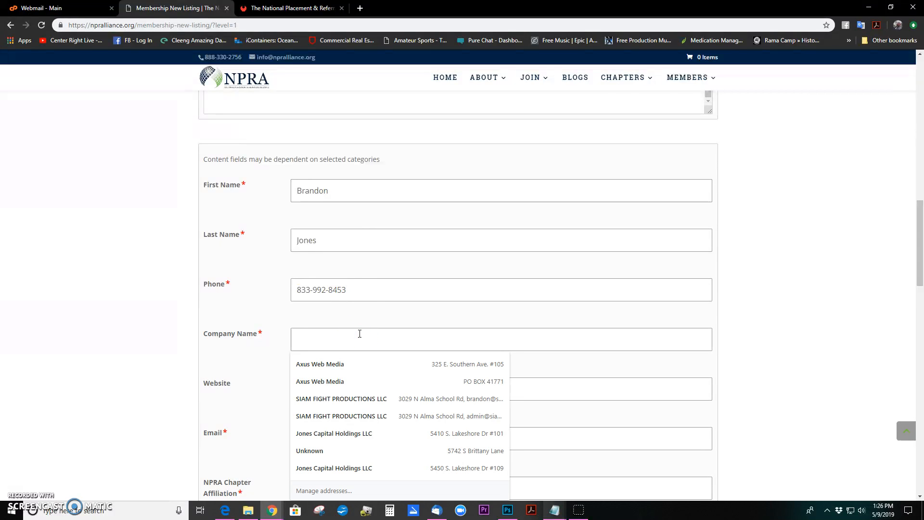
type("Amare & Gratia Smar")
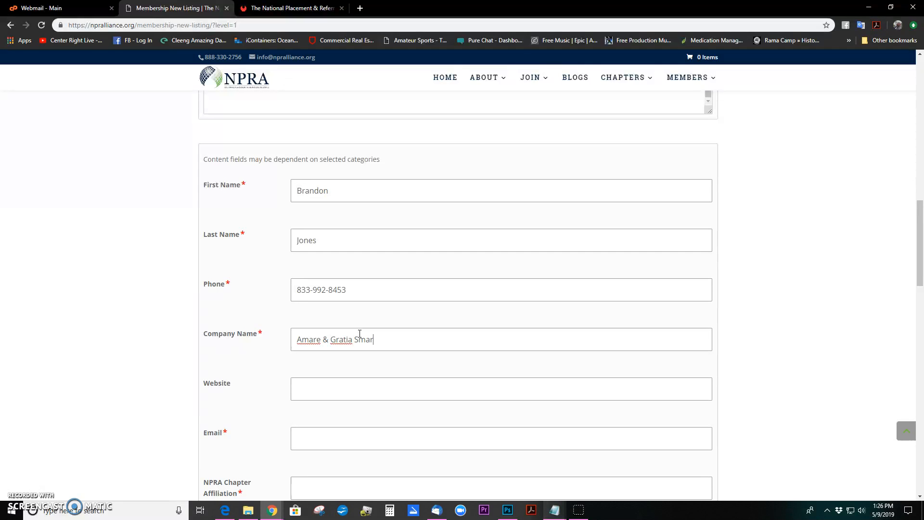
type("Senior Living")
scroll(274, 368, "down", 2)
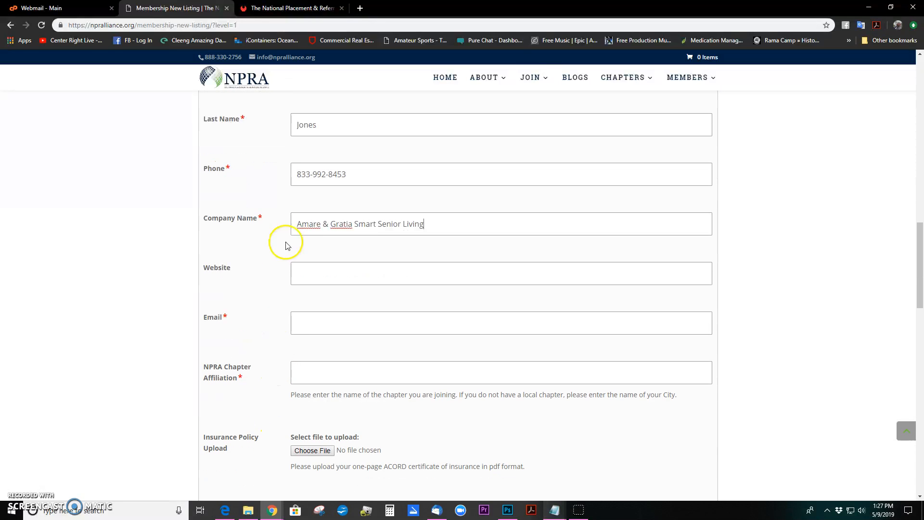
left_click(350, 273)
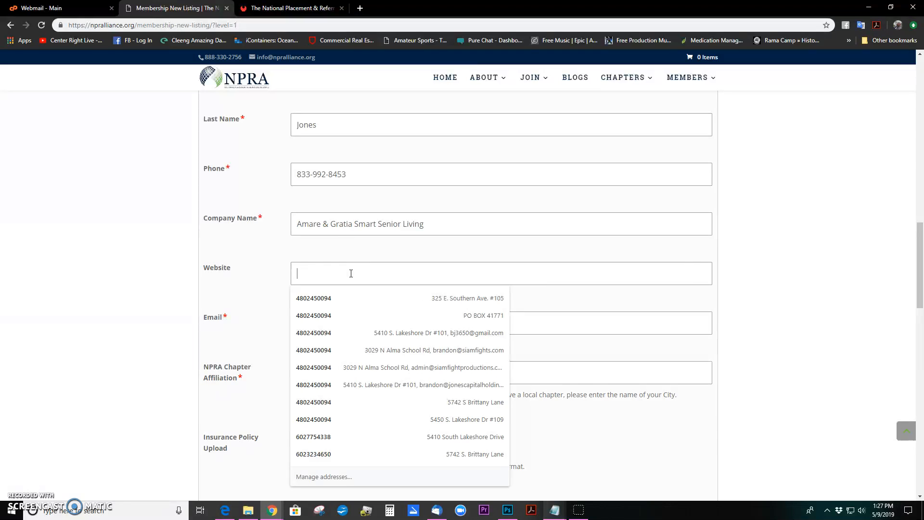
type("https")
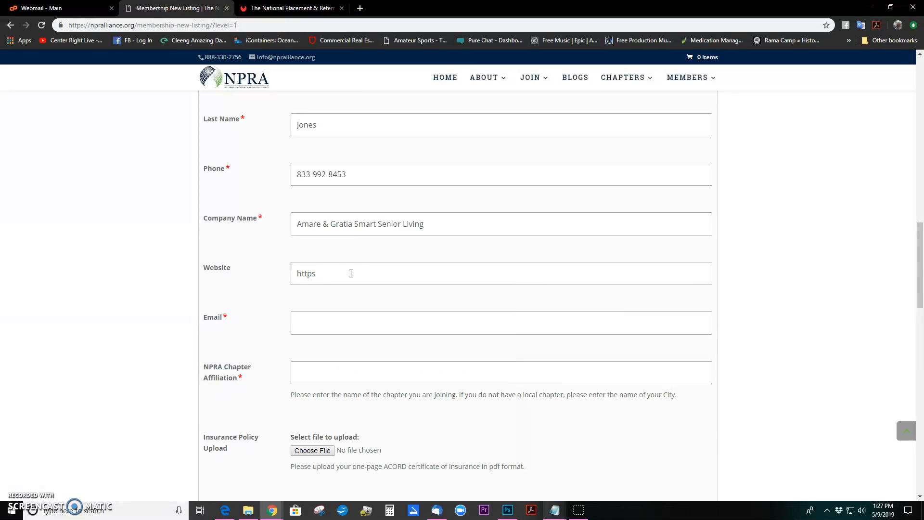
type(";://amaregratia.com/deficiency-free")
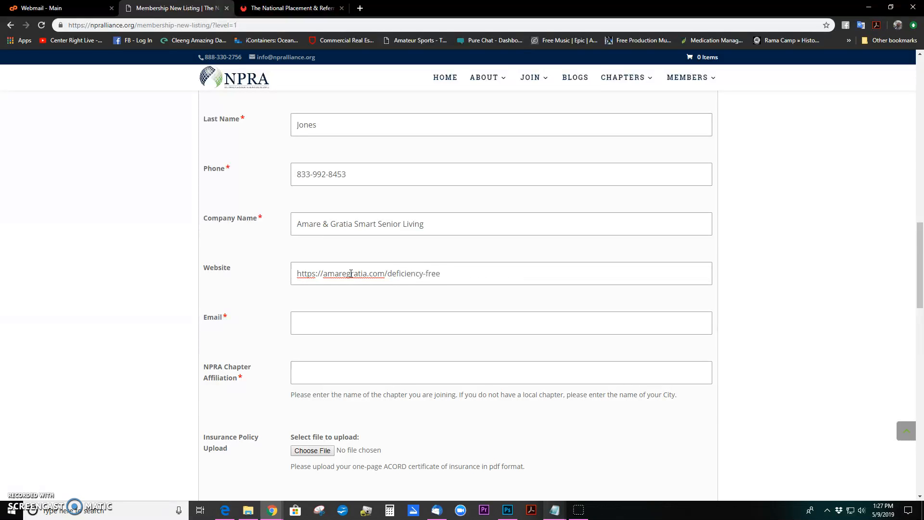
left_click(381, 322)
left_click(380, 322)
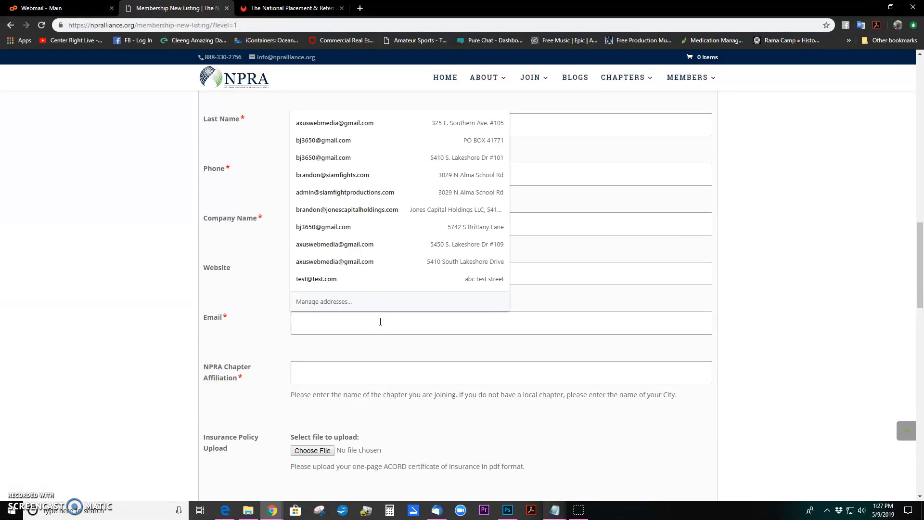
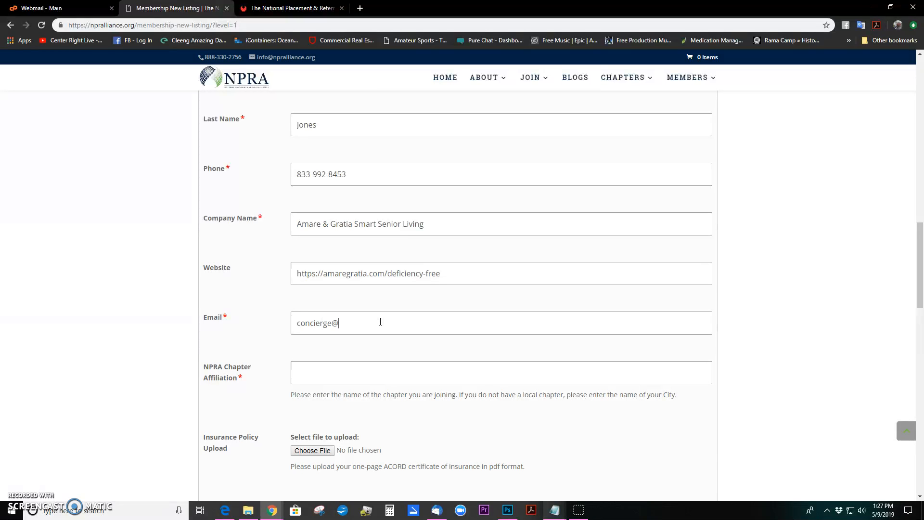
Set NPRA Chapter Affiliation to PASRS
left_click(391, 370)
type("PASRS")
scroll(346, 402, "down", 2)
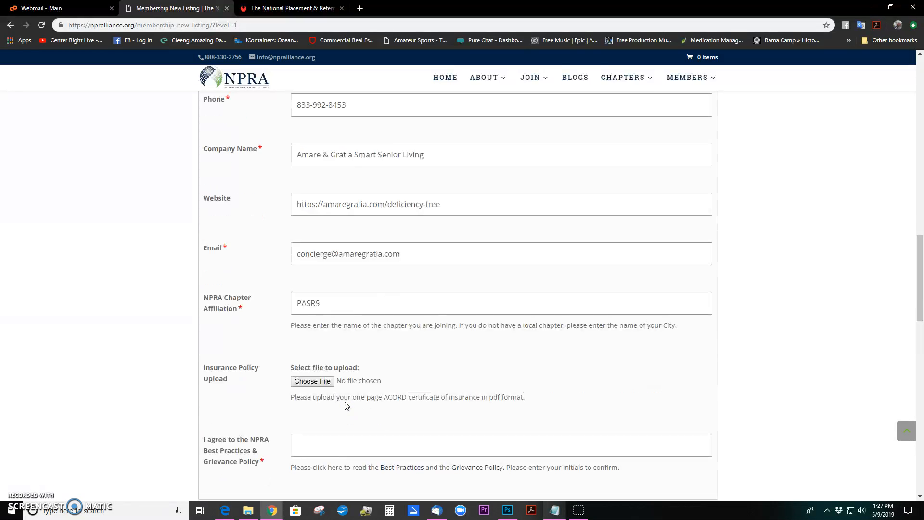
scroll(259, 384, "down", 1)
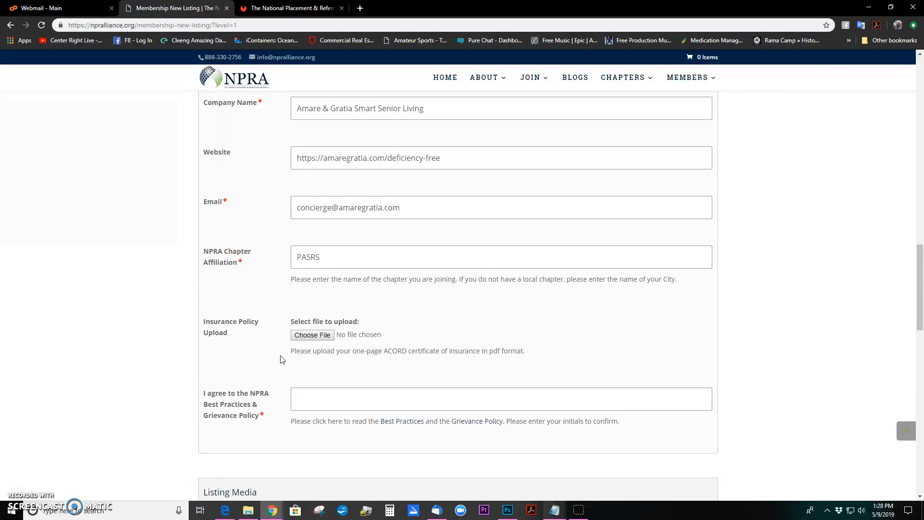
Type the submitter's initials into the Best Practices & Grievance Policy agreement field
scroll(282, 360, "down", 1)
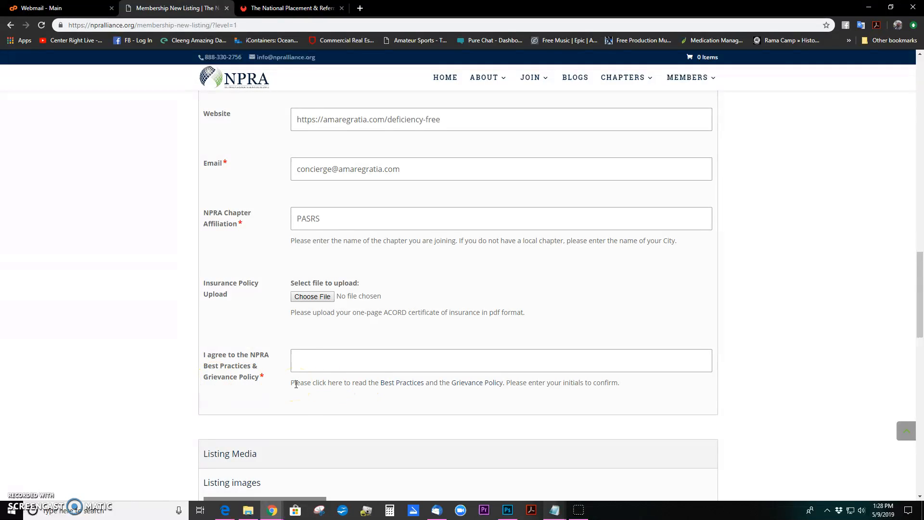
mouse_move(583, 511)
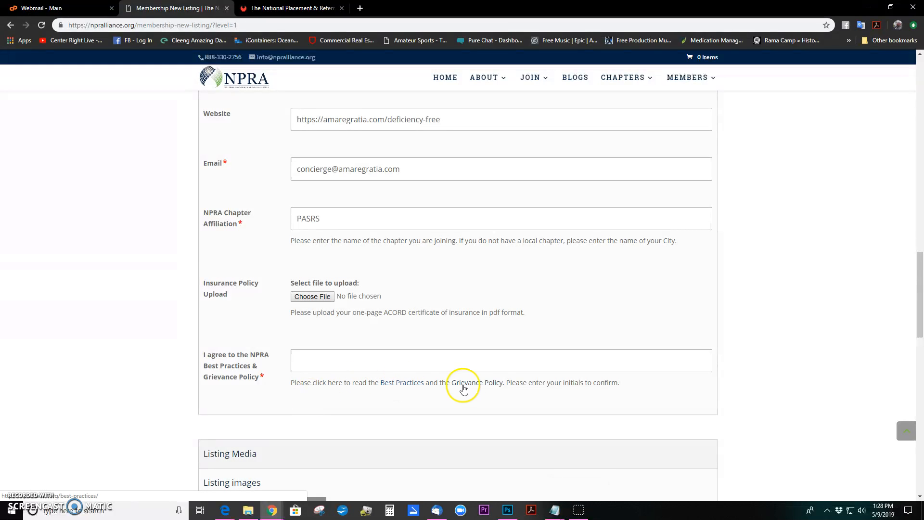
left_click(361, 360)
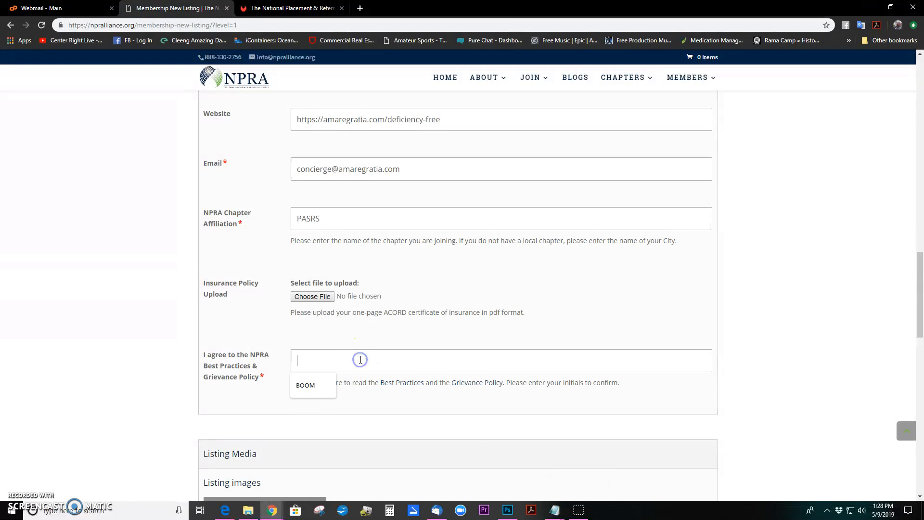
type("BMJ")
left_click(361, 396)
scroll(362, 399, "down", 4)
left_click(342, 304)
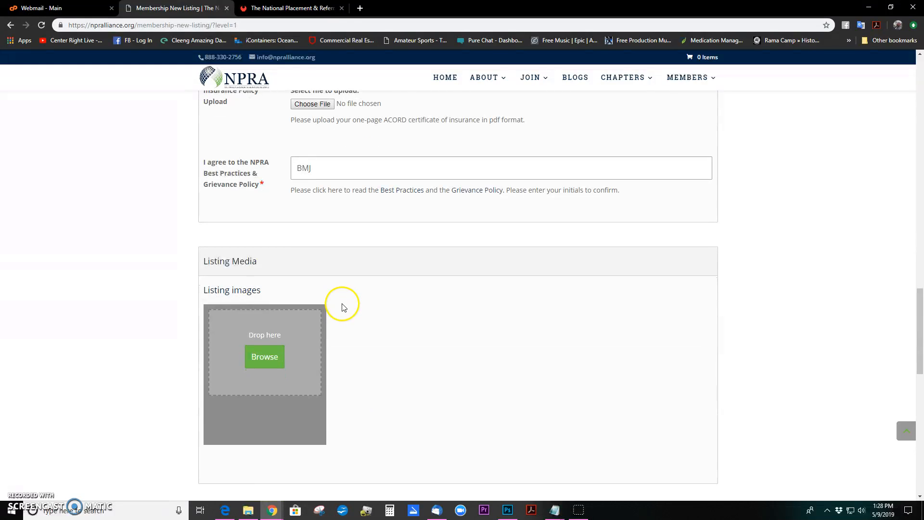
scroll(343, 304, "down", 2)
Drag listingImage.jpg from Branding Package into Listing images and set it as the logo
left_click(268, 282)
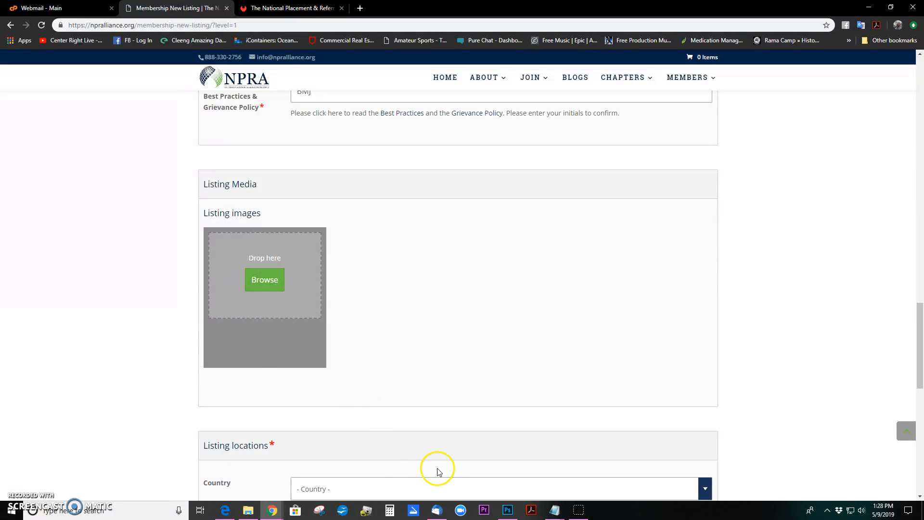
left_click(248, 510)
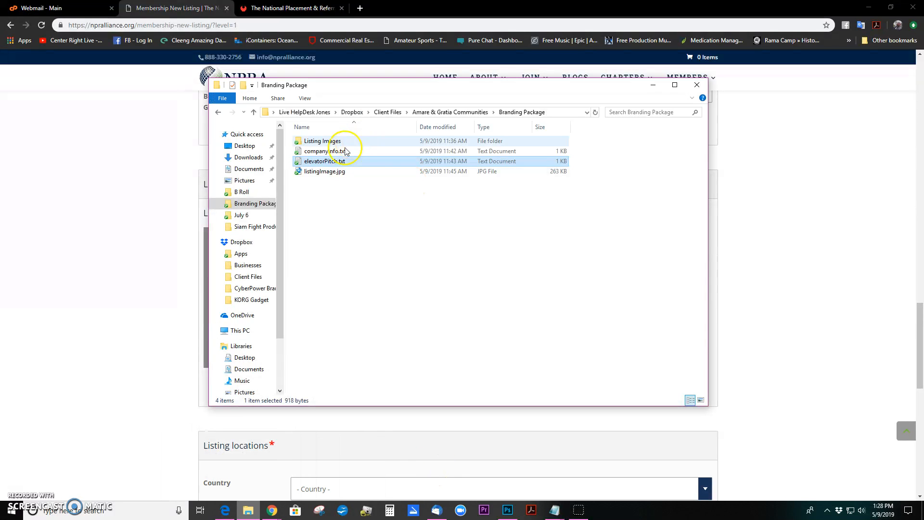
double_click(332, 141)
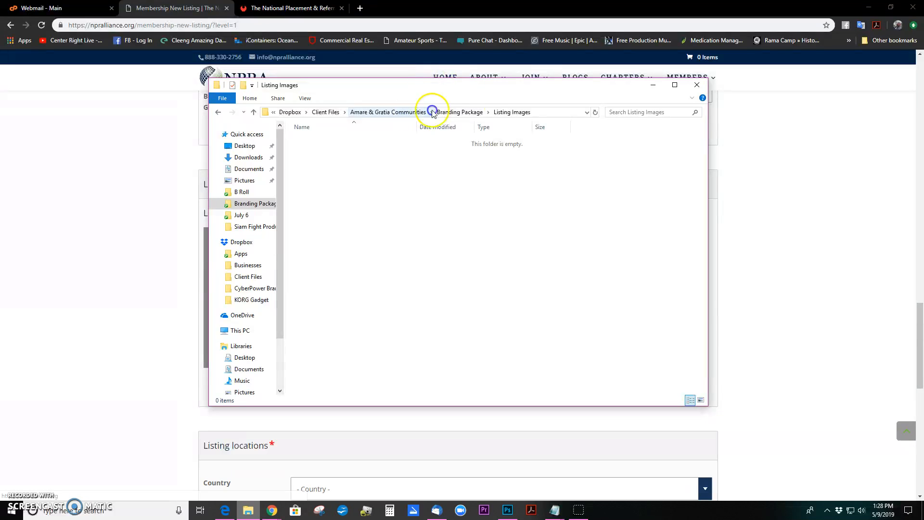
left_click(462, 112)
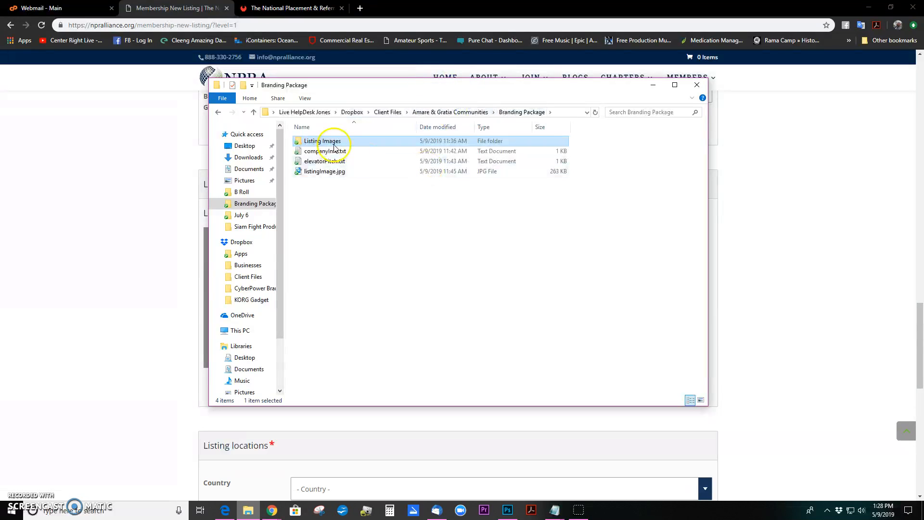
left_click(326, 173)
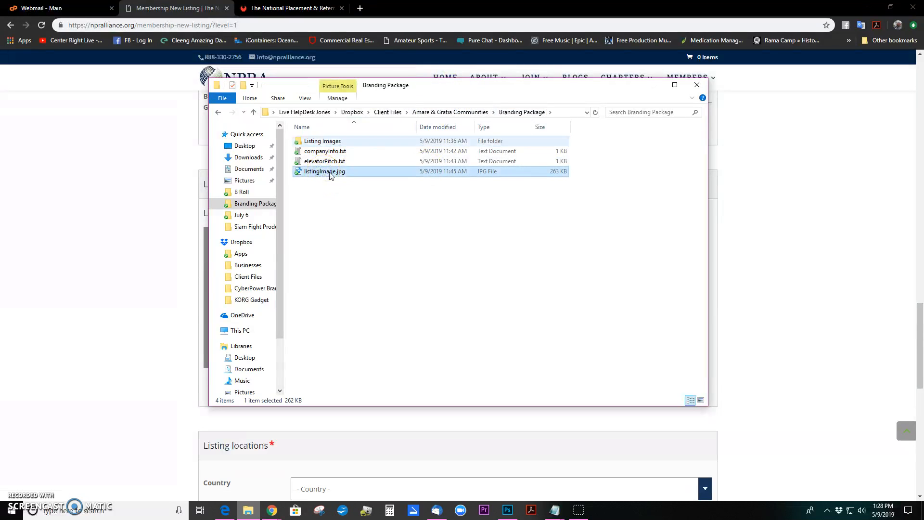
left_click_drag(439, 86, 716, 112)
left_click_drag(592, 198, 284, 257)
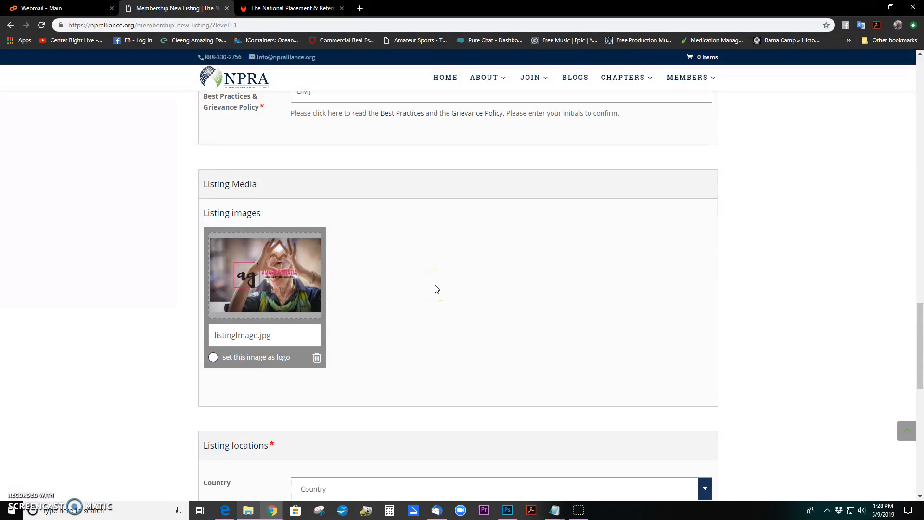
left_click(213, 357)
Set the listing location country to USA and the state to Arizona
scroll(437, 333, "down", 4)
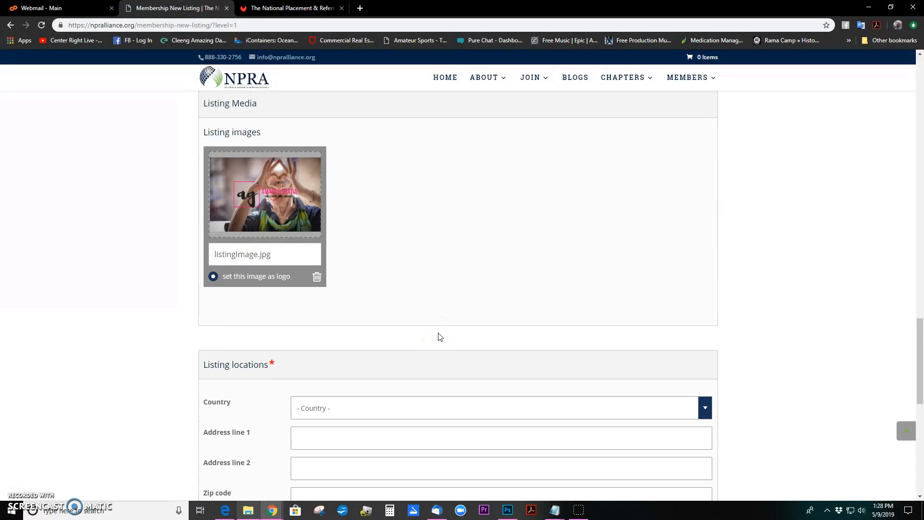
scroll(438, 334, "down", 2)
left_click(413, 213)
left_click(385, 243)
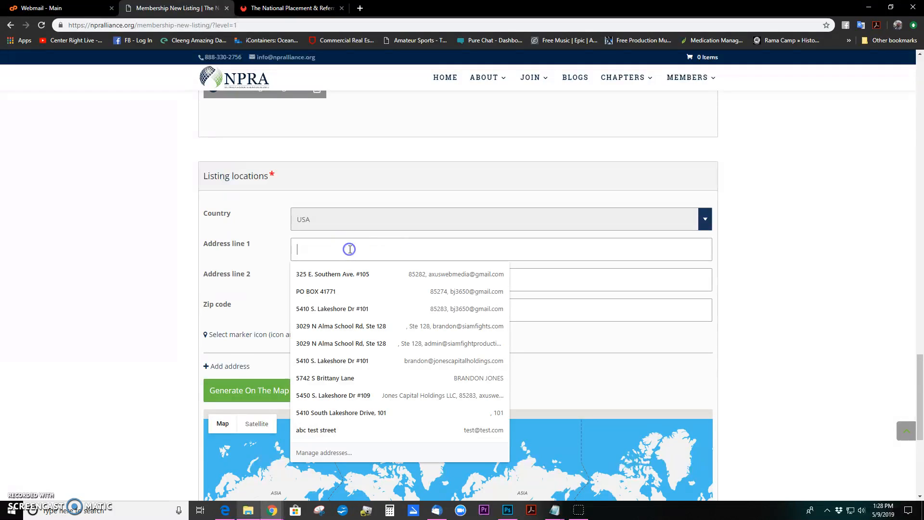
left_click(160, 270)
left_click(354, 252)
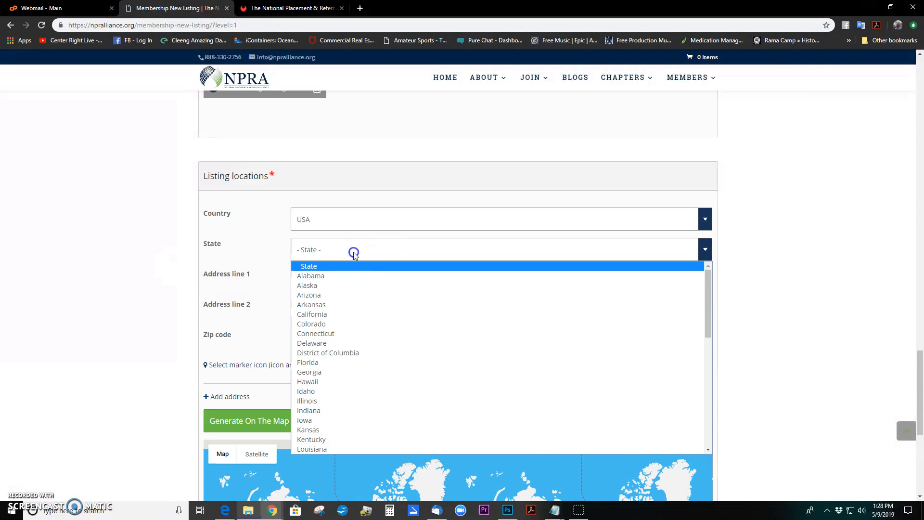
left_click(353, 295)
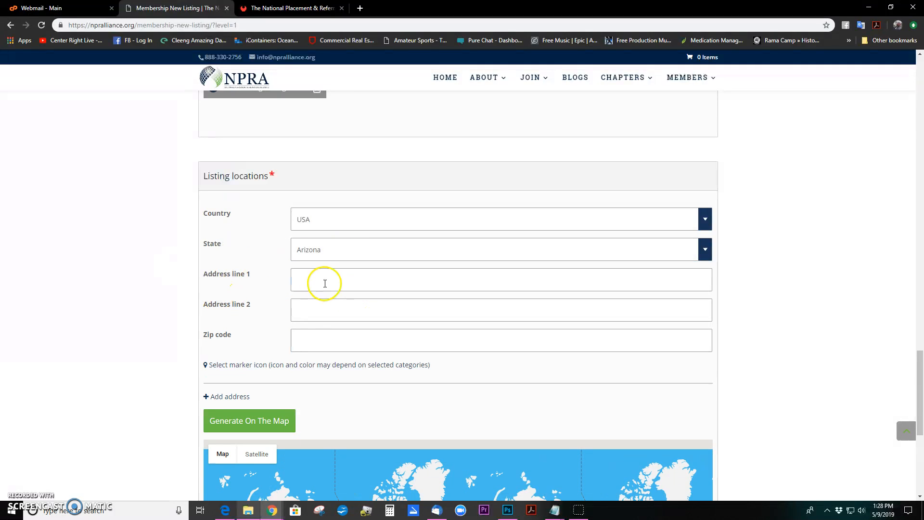
Copy the company's street address from companyInfo.txt in Notepad
mouse_move(553, 509)
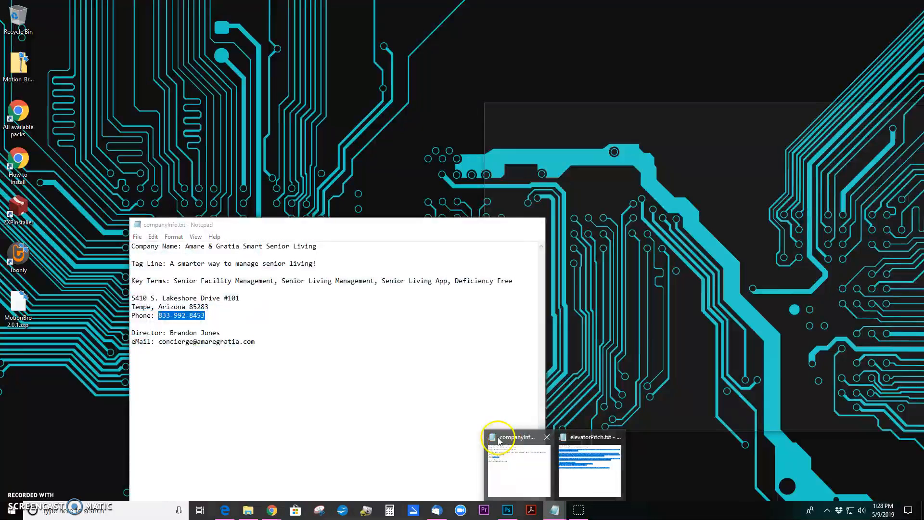
left_click(517, 437)
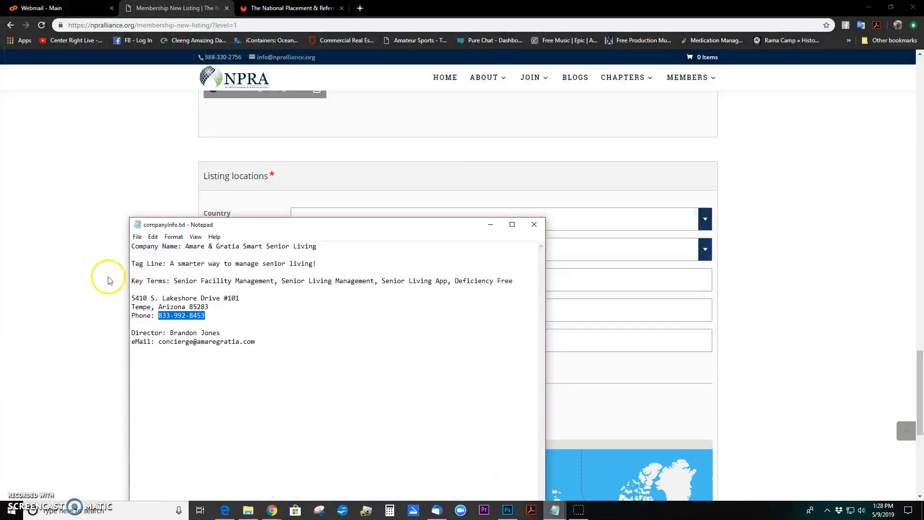
left_click(132, 295)
left_click_drag(256, 290, 242, 298)
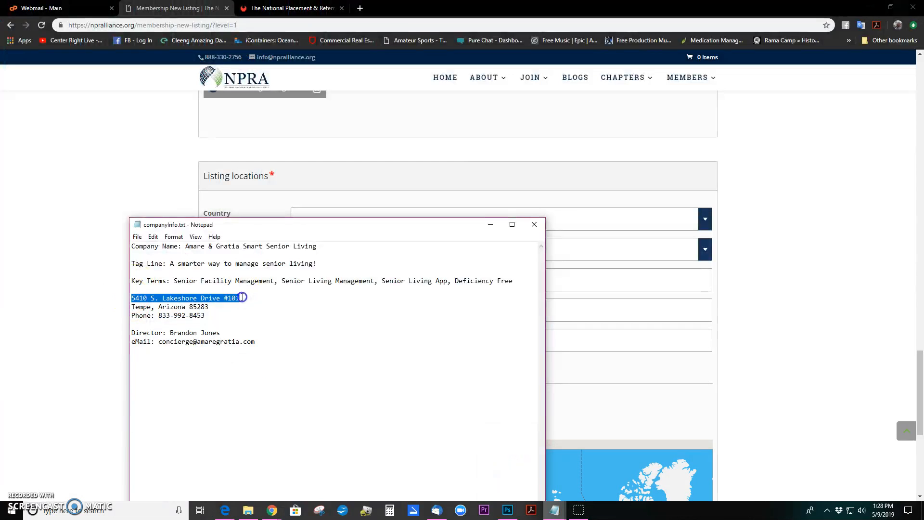
right_click(242, 297)
left_click(252, 326)
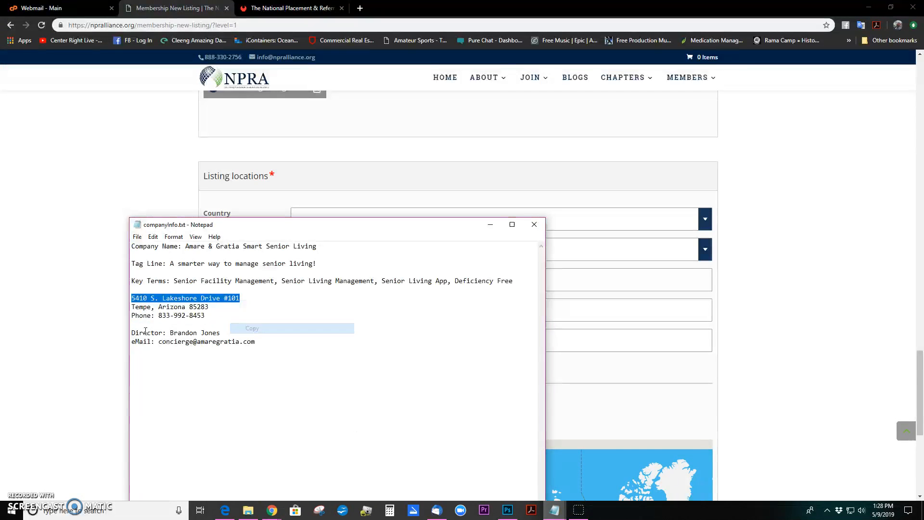
Paste the street address into Address line 1 and enter the company's zip code
left_click(93, 312)
left_click(347, 285)
key("ctrl+v")
left_click(392, 341)
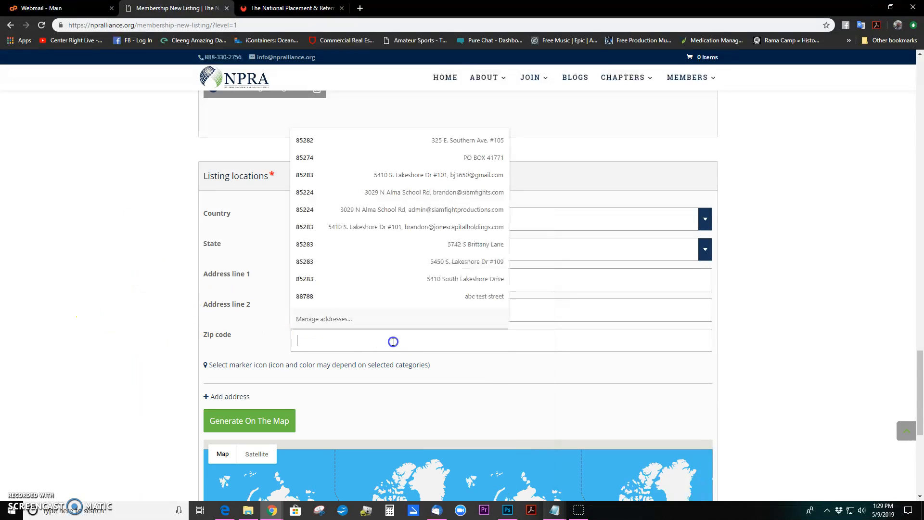
type("85285")
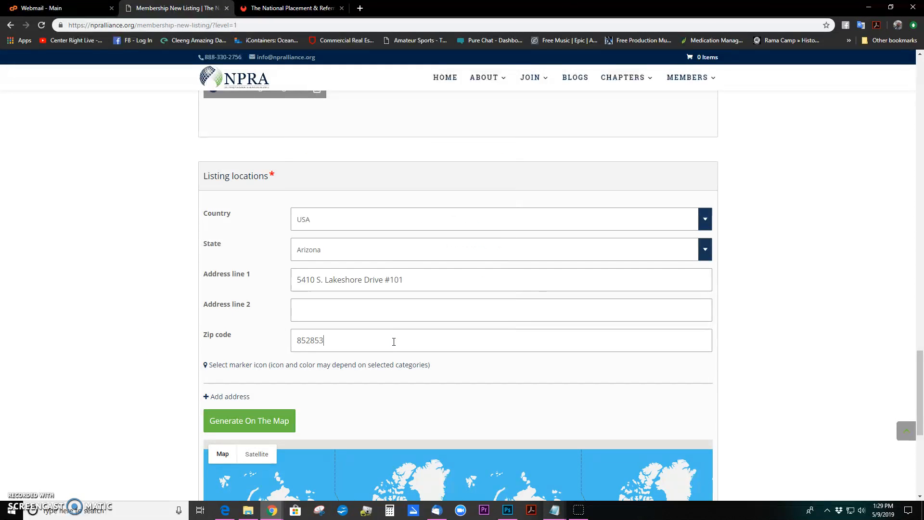
type("3")
key("Tab")
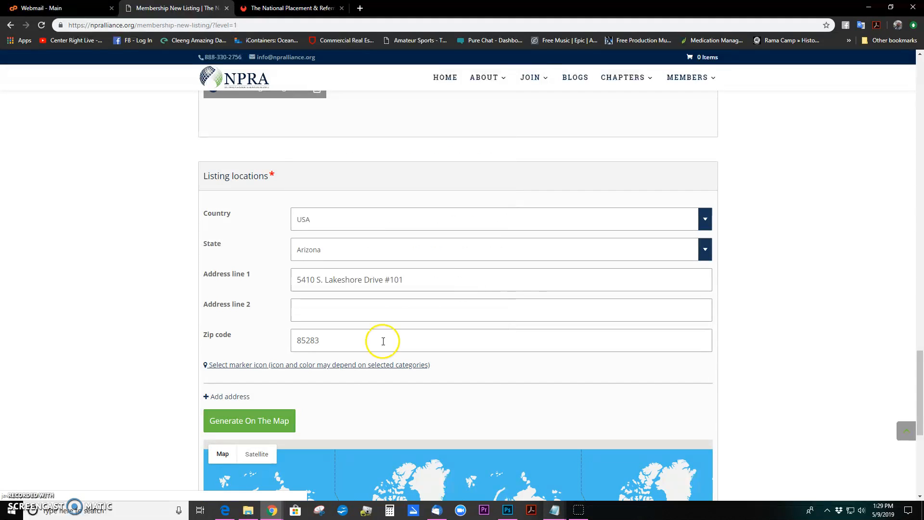
left_click(152, 401)
Choose the heart icon as the listing's map marker so the map pins the address
scroll(171, 351, "down", 2)
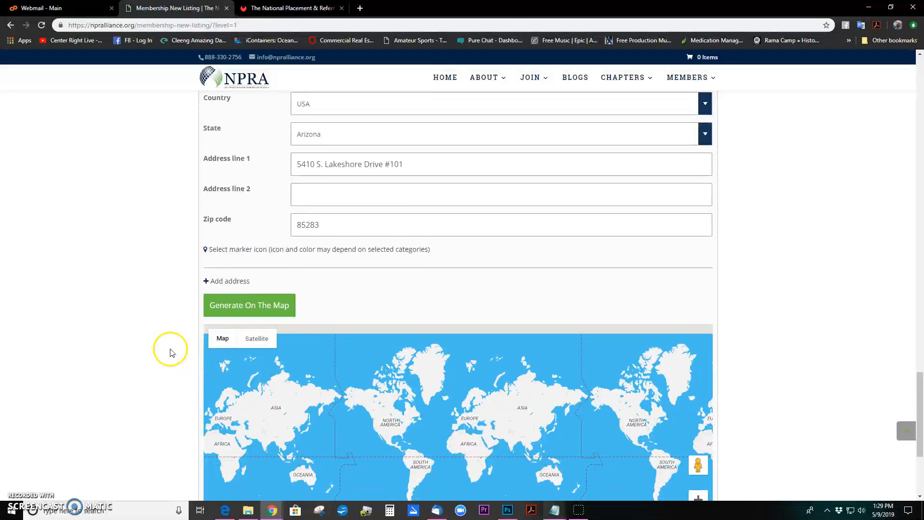
left_click(346, 250)
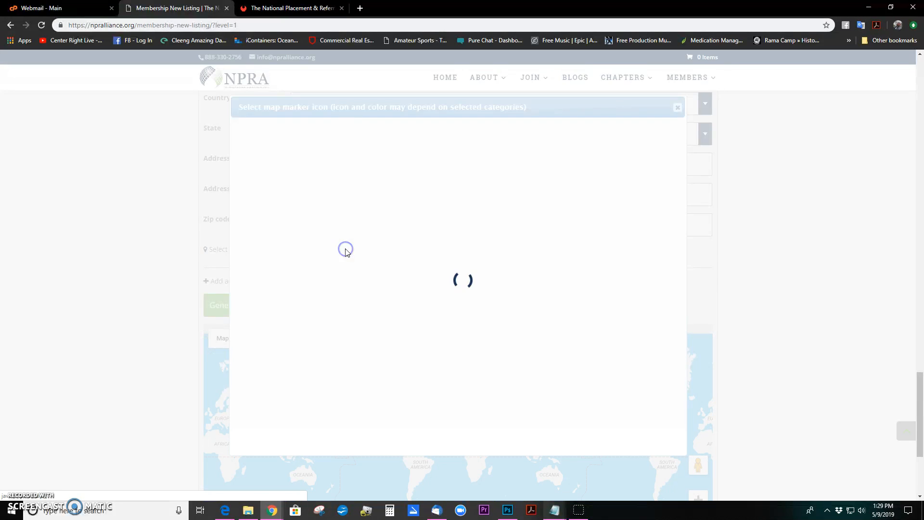
left_click(407, 231)
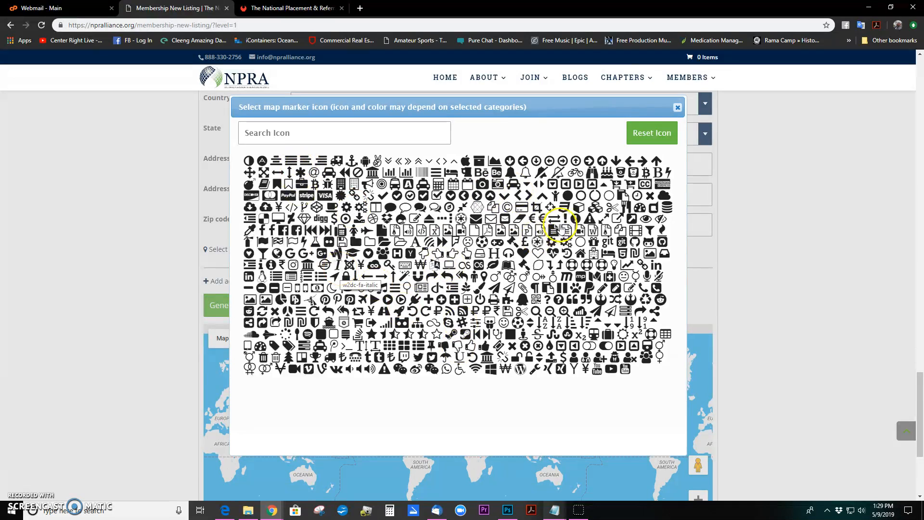
left_click(523, 254)
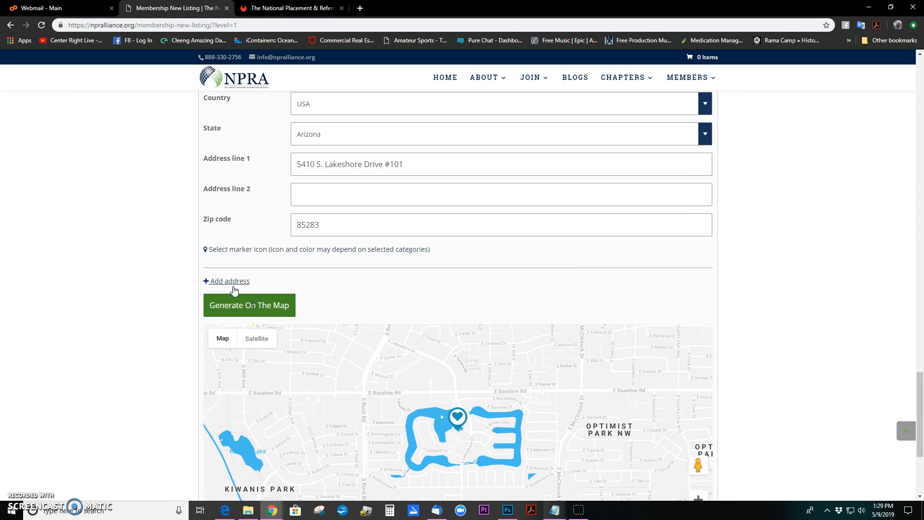
Submit the completed new listing form to reach Member Checkout
scroll(166, 282, "down", 2)
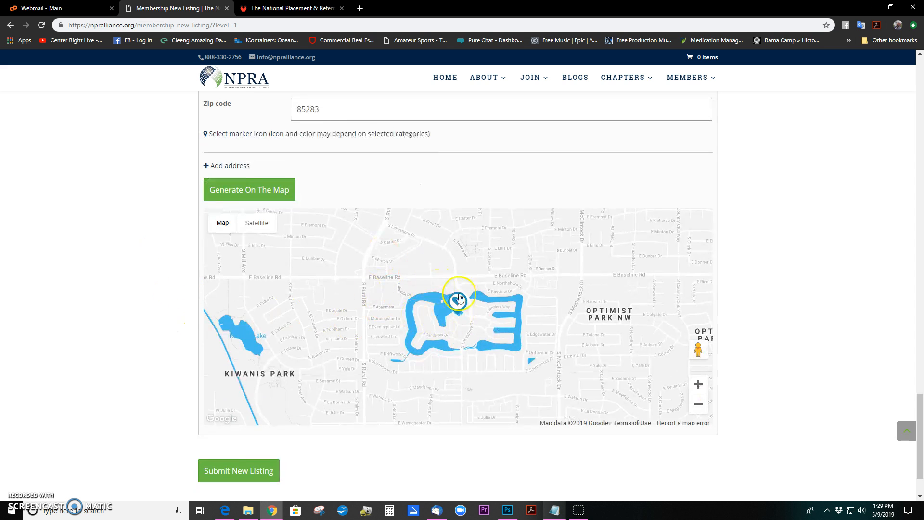
scroll(140, 386, "down", 2)
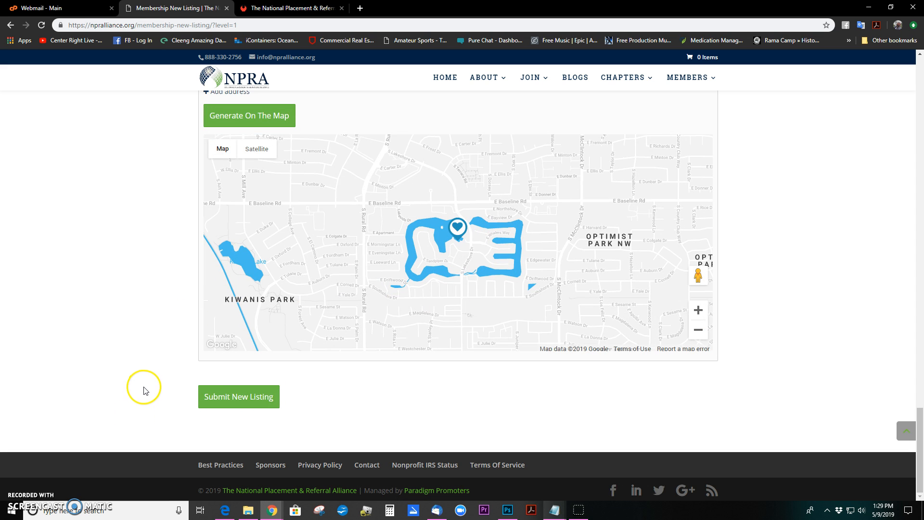
left_click(254, 401)
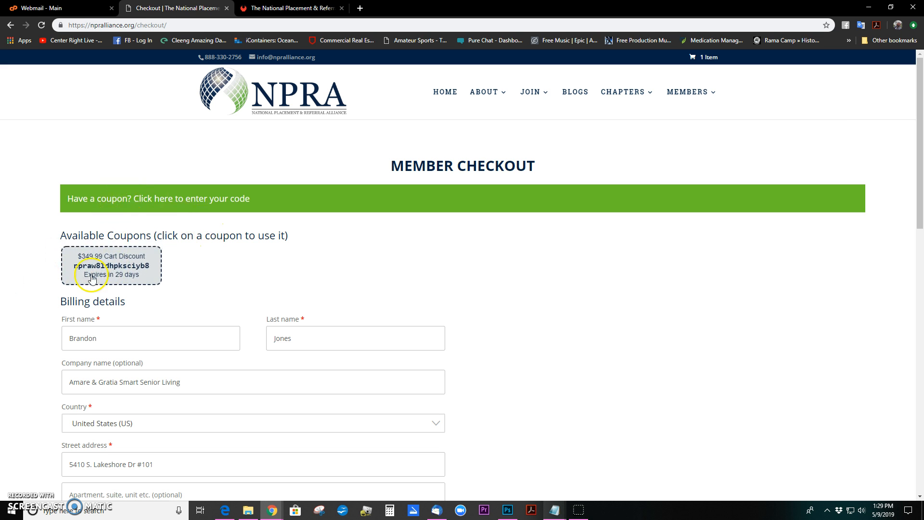
scroll(223, 282, "down", 9)
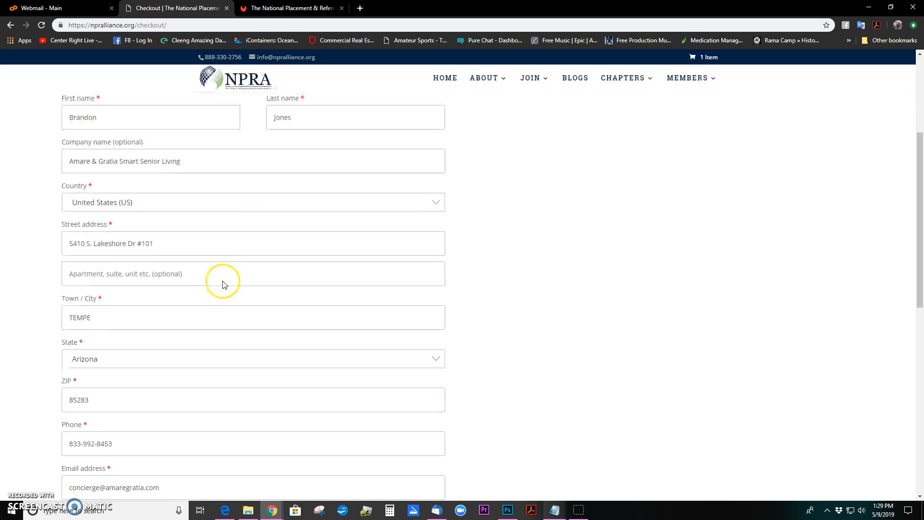
scroll(258, 247, "down", 3)
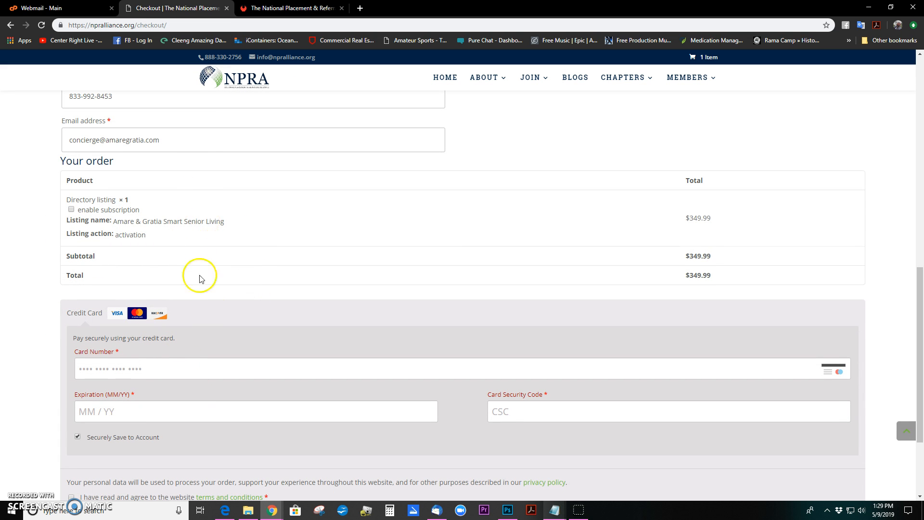
scroll(215, 226, "up", 10)
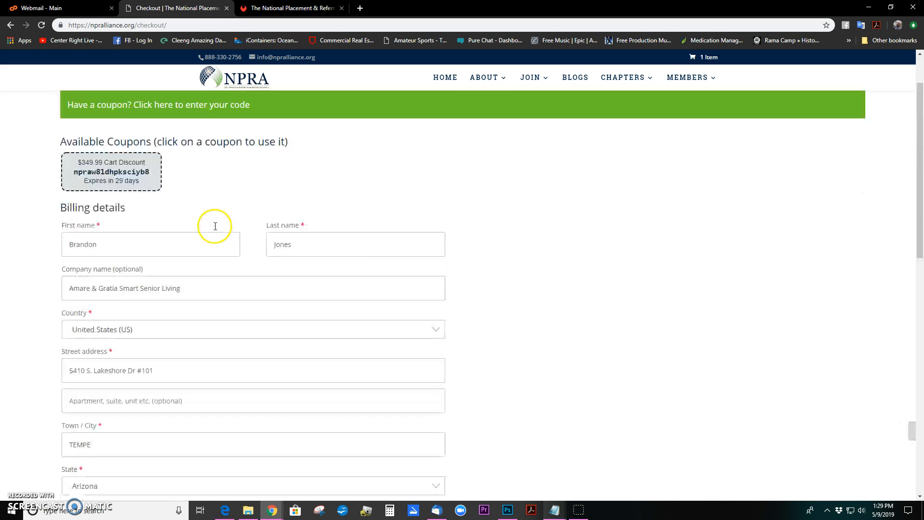
scroll(215, 226, "up", 2)
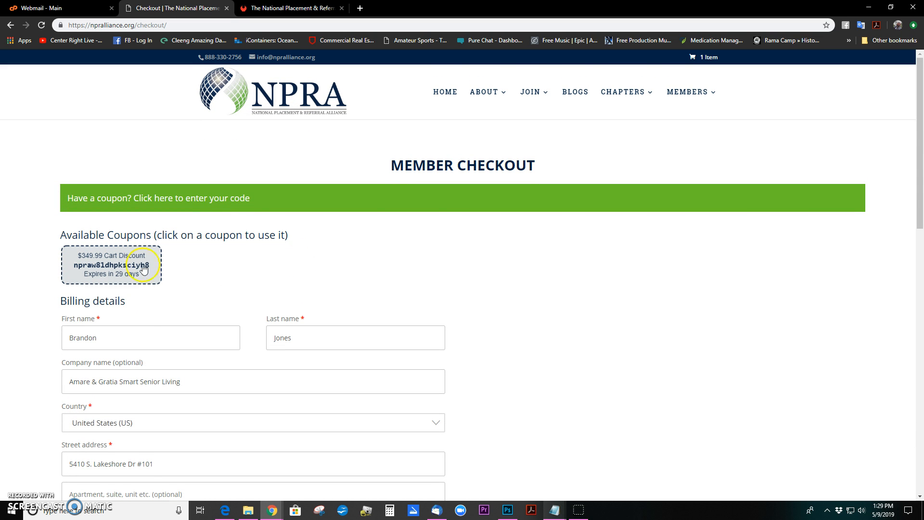
Apply the $349.99 cart-discount coupon, bringing the order total to $0.00
left_click(122, 264)
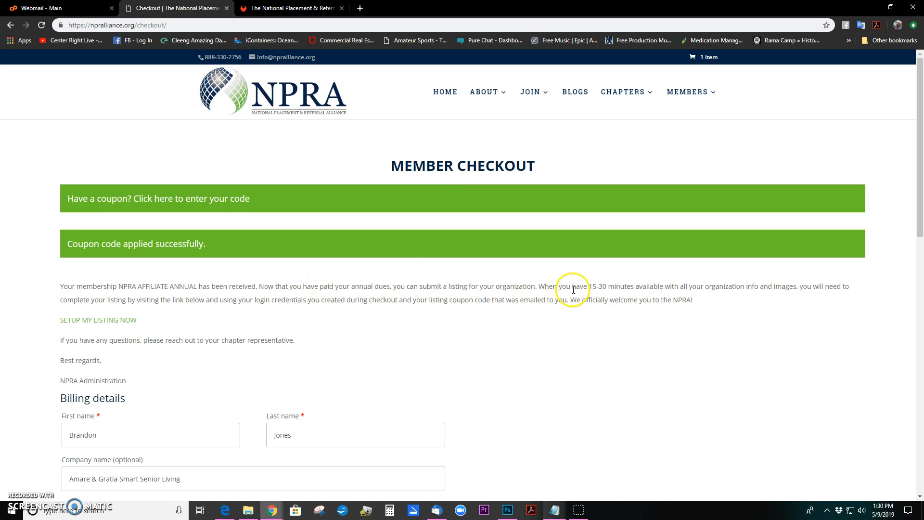
scroll(299, 331, "down", 2)
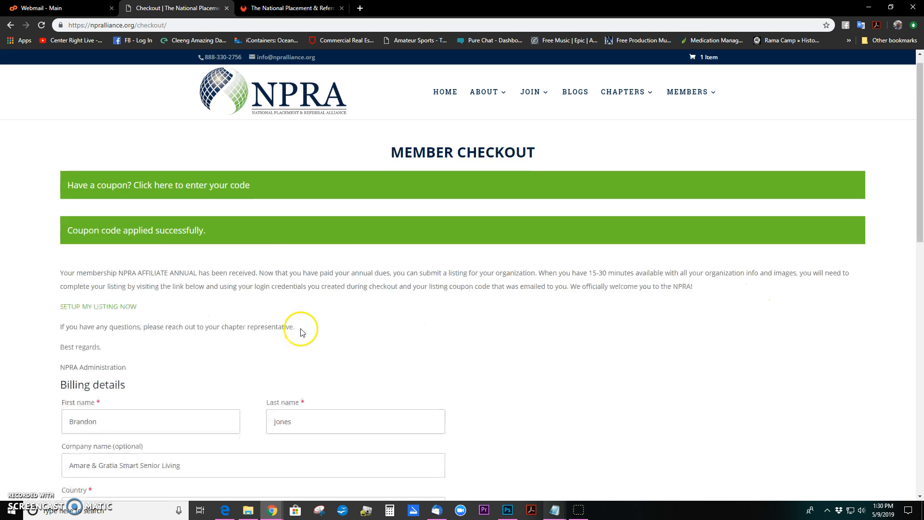
scroll(233, 234, "down", 2)
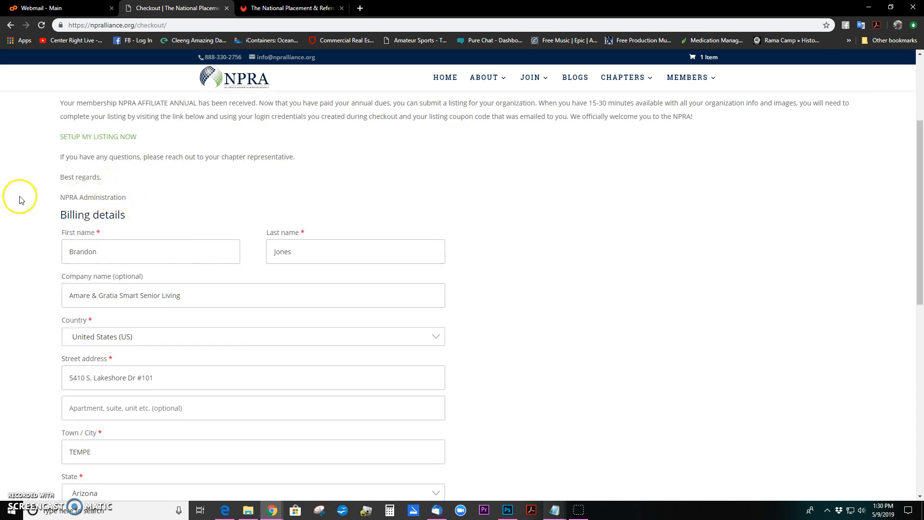
scroll(217, 241, "down", 4)
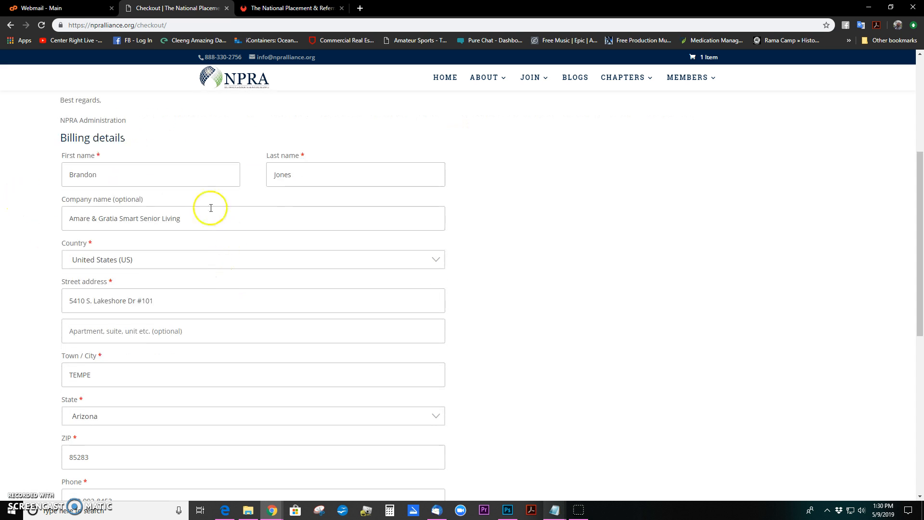
scroll(203, 294, "down", 2)
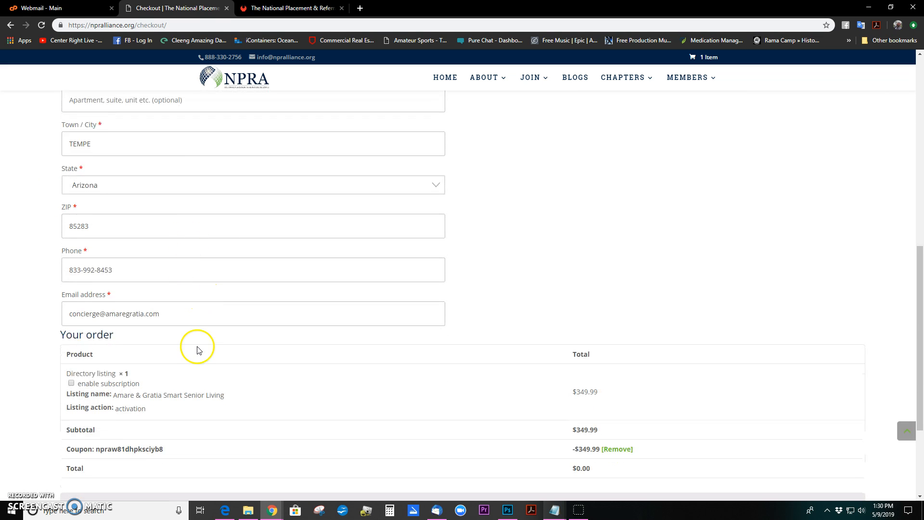
scroll(226, 376, "down", 2)
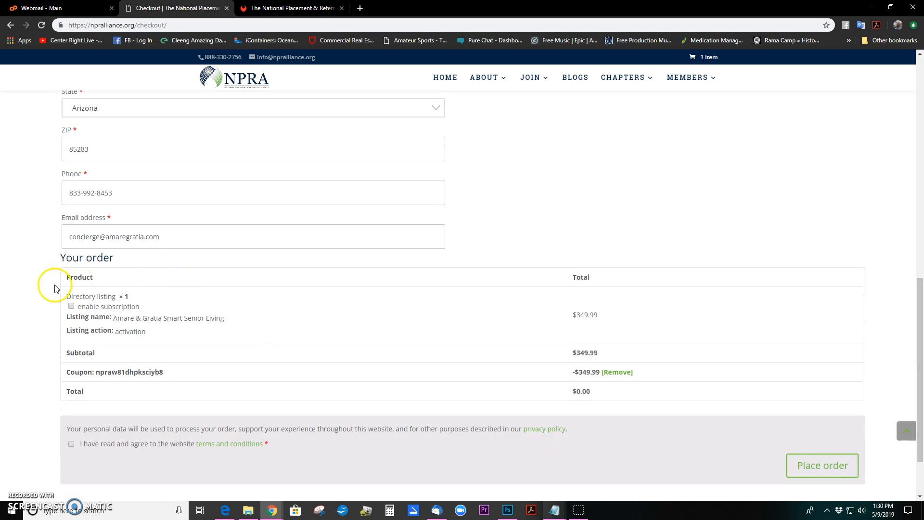
scroll(30, 297, "down", 1)
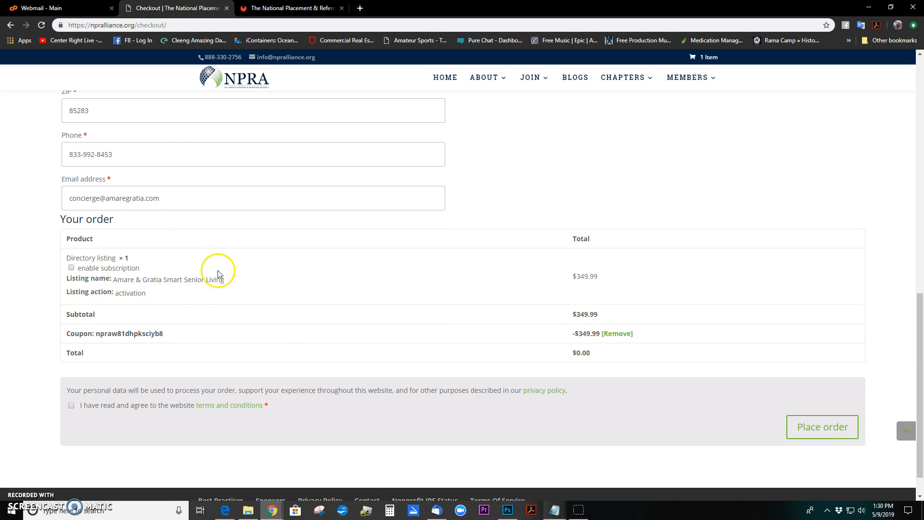
Turn the yearly subscription on and back off, then place the $0.00 order
left_click(72, 268)
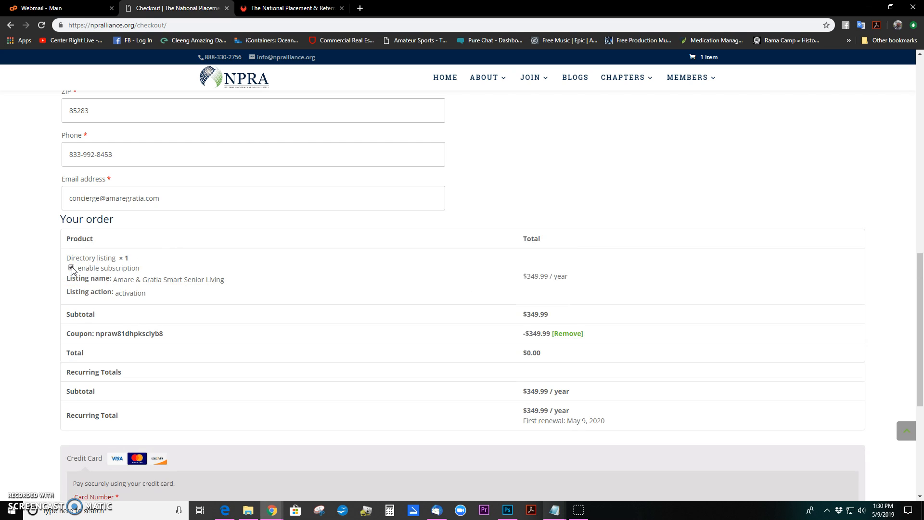
scroll(184, 351, "down", 3)
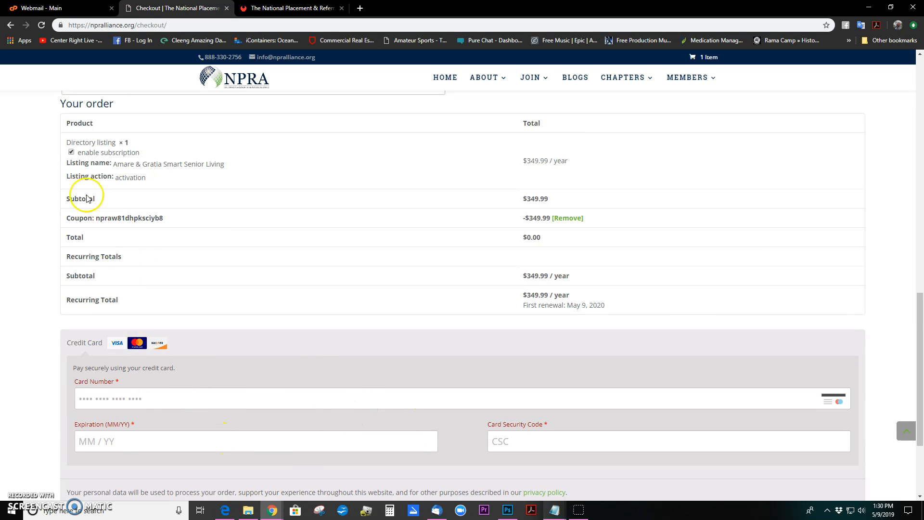
left_click(72, 152)
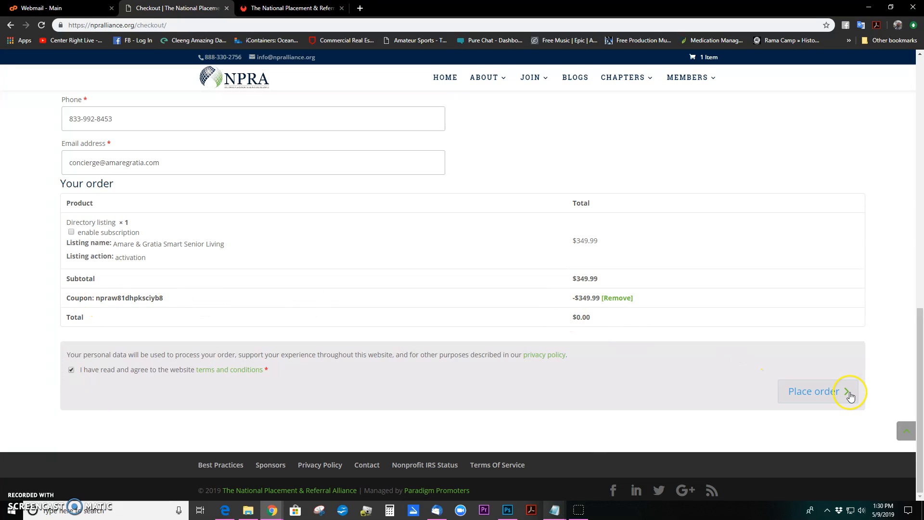
left_click(817, 394)
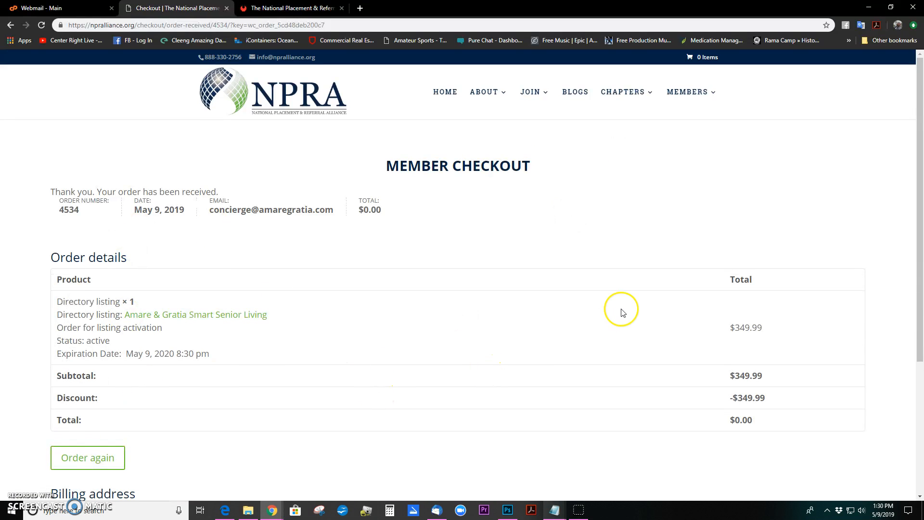
Review the order-received page down to the billing address, then return to the MEMBERS menu
scroll(621, 312, "down", 4)
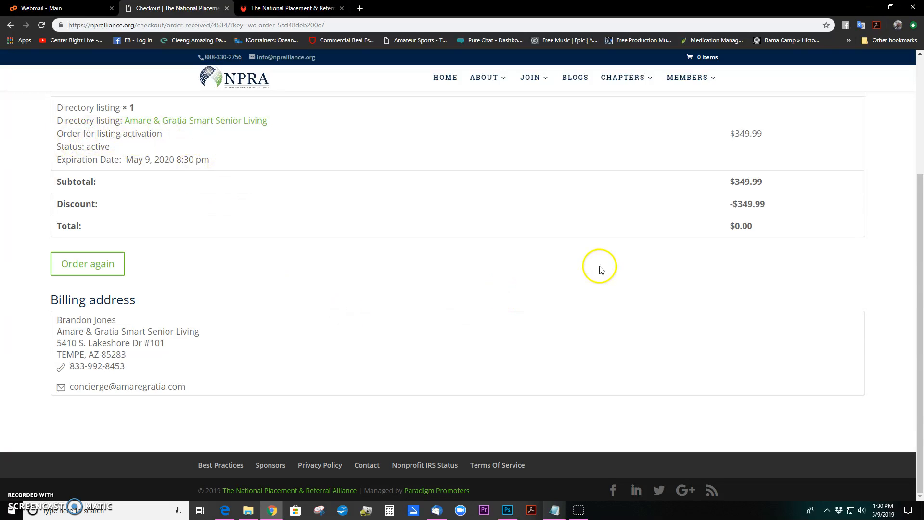
scroll(600, 270, "up", 4)
mouse_move(692, 96)
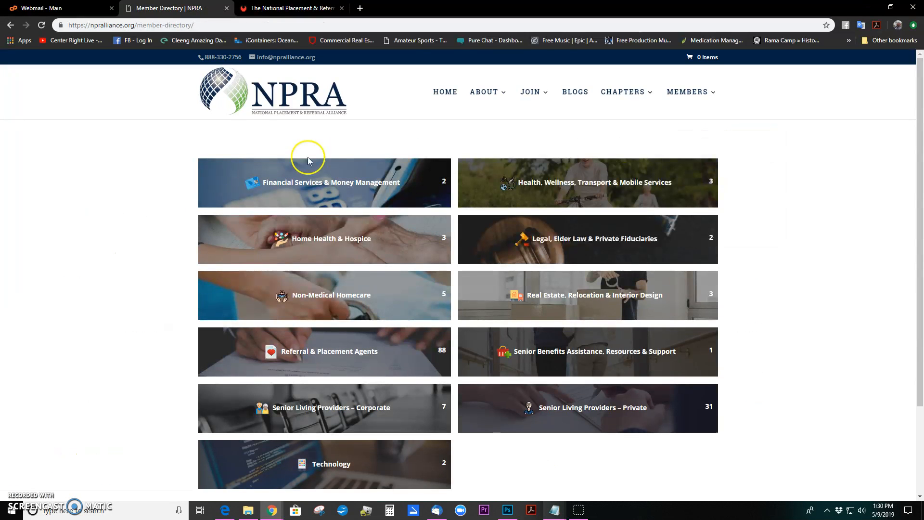
Open the Technology category and scroll to the Amare & Gratia Smart Senior Living listing card
left_click(328, 465)
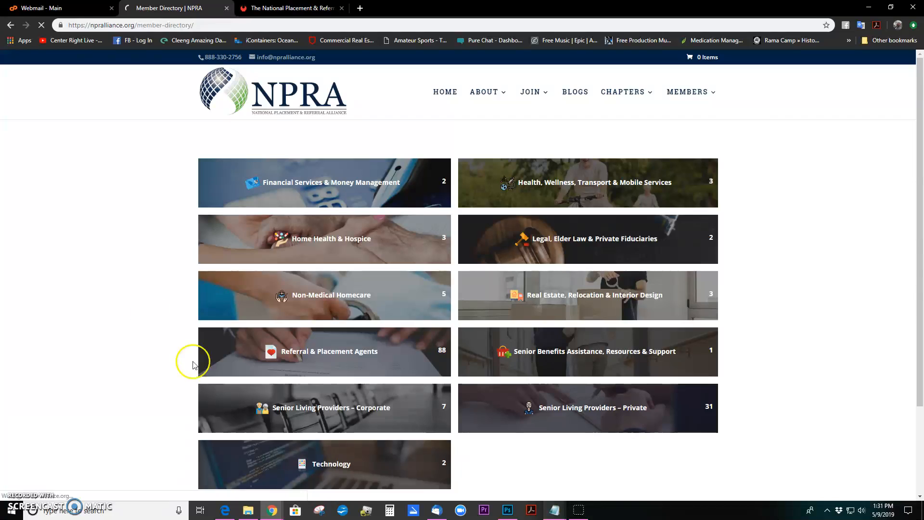
scroll(157, 240, "down", 3)
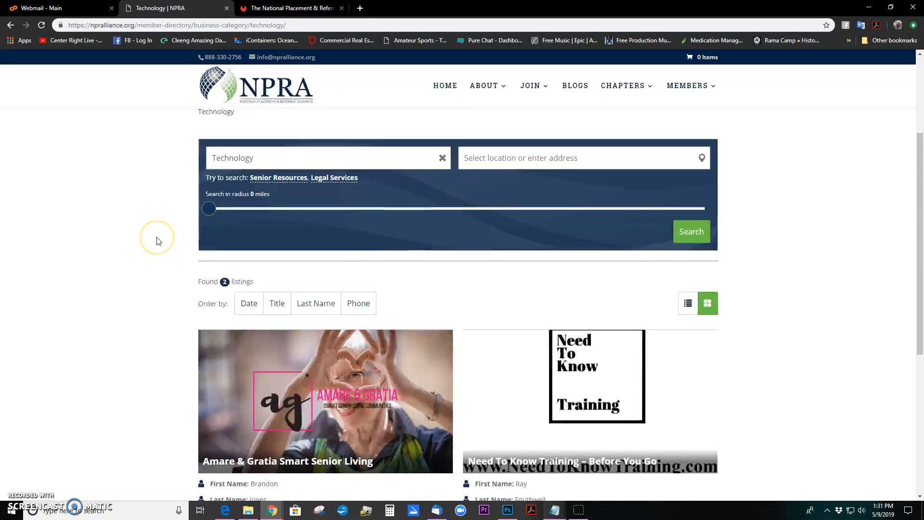
scroll(156, 240, "down", 4)
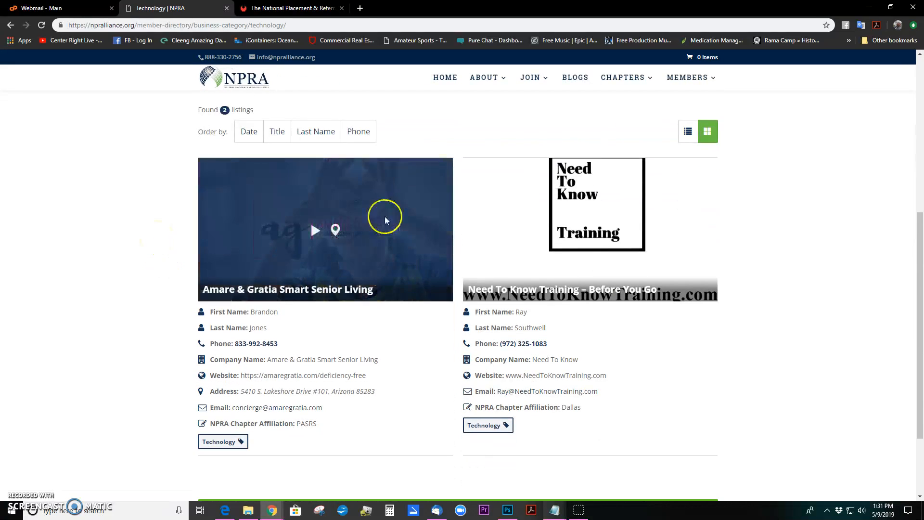